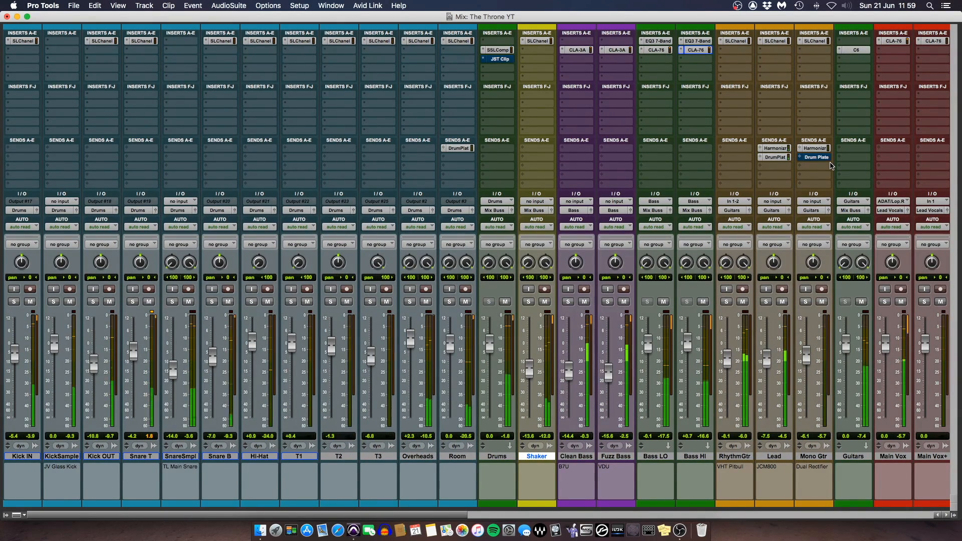
Survey the mixer's channels from the drums to the effects returns and Mix Buss, briefly toggling the Shaker's solo.
{"action": "scroll", "coordinate": [830, 166], "scroll_direction": "right", "scroll_amount": 8}
{"action": "scroll", "coordinate": [830, 166], "scroll_direction": "right", "scroll_amount": 8}
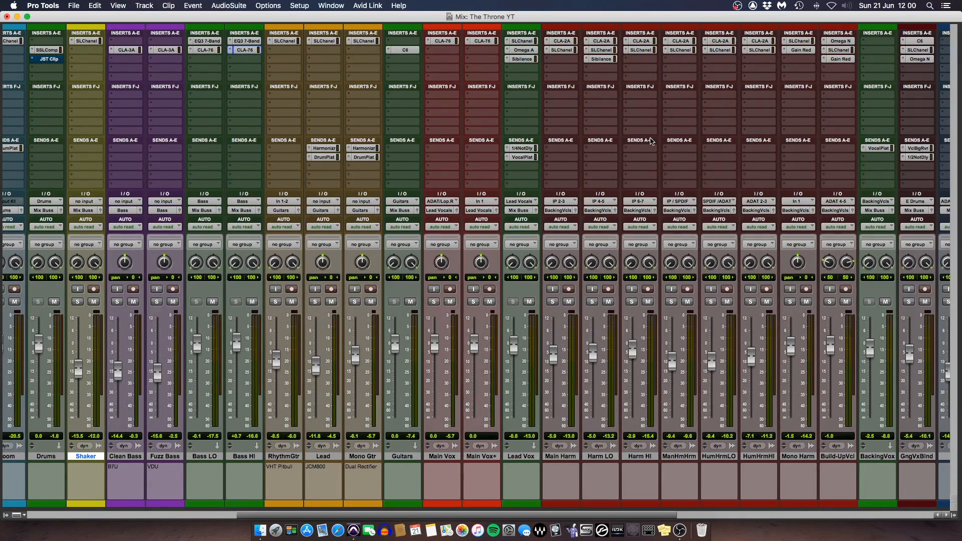
{"action": "scroll", "coordinate": [650, 141], "scroll_direction": "left", "scroll_amount": 10}
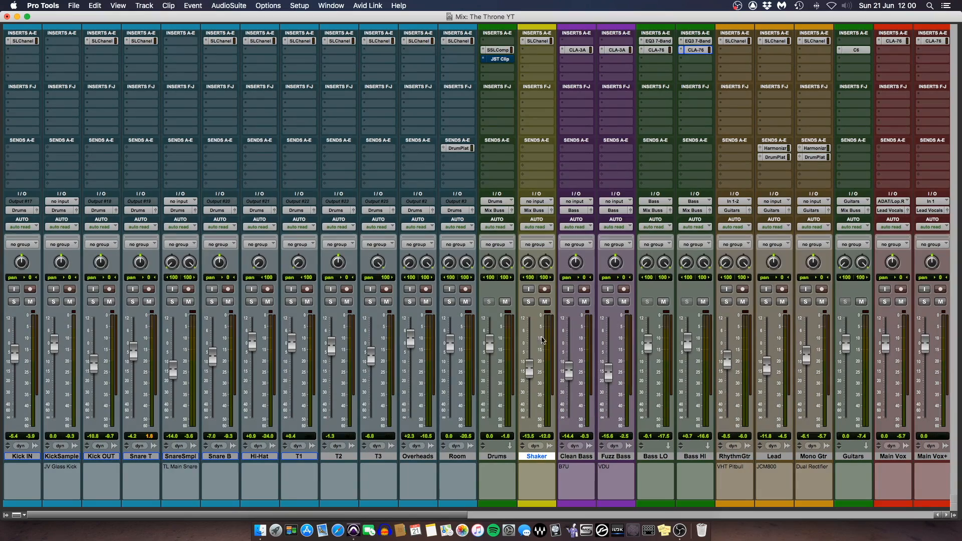
{"action": "left_click", "coordinate": [530, 302]}
{"action": "left_click", "coordinate": [530, 301]}
{"action": "scroll", "coordinate": [563, 345], "scroll_direction": "right", "scroll_amount": 10}
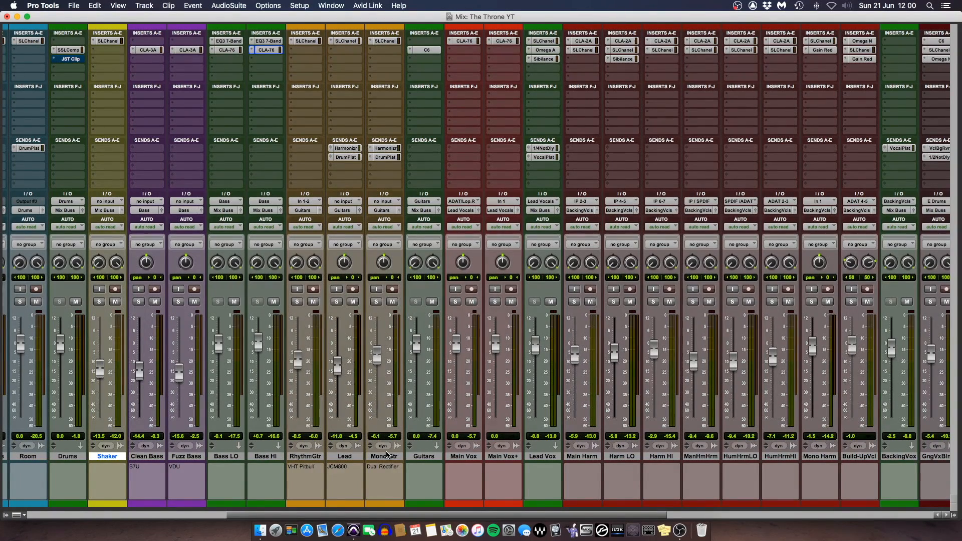
{"action": "scroll", "coordinate": [386, 454], "scroll_direction": "right", "scroll_amount": 15}
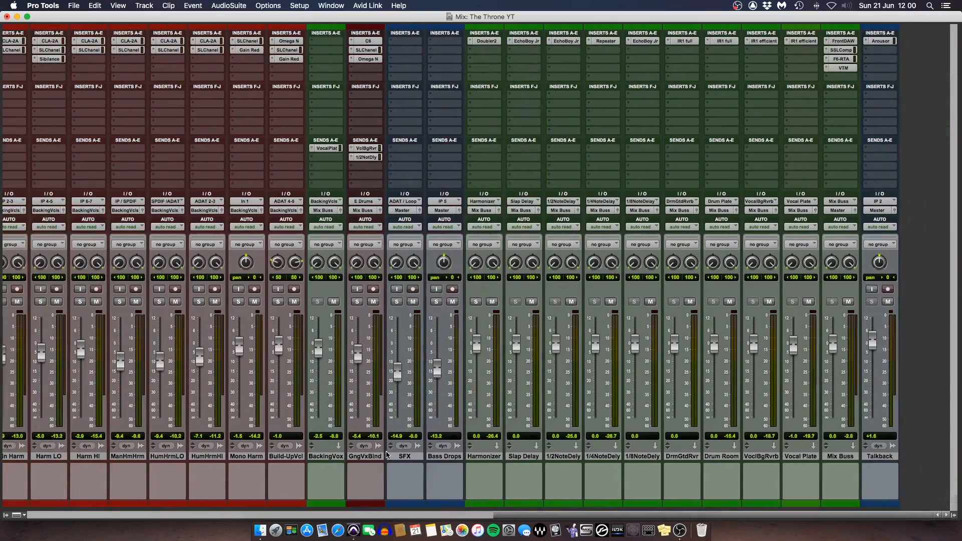
{"action": "scroll", "coordinate": [570, 400], "scroll_direction": "left", "scroll_amount": 15}
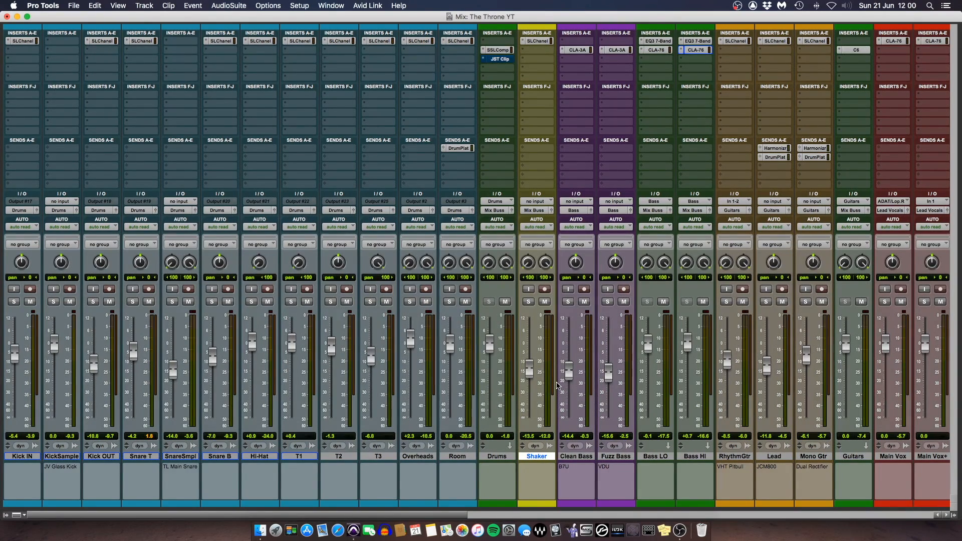
Select all drum tracks from Kick IN to Room, solo them together and play back the drum mix.
{"action": "left_click", "coordinate": [456, 456]}
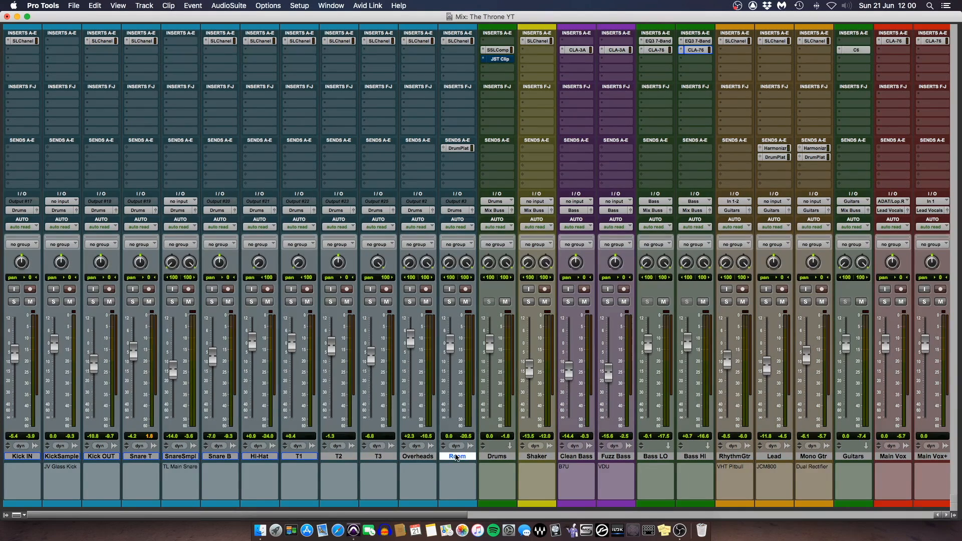
{"action": "left_click", "coordinate": [21, 457], "text": "shift"}
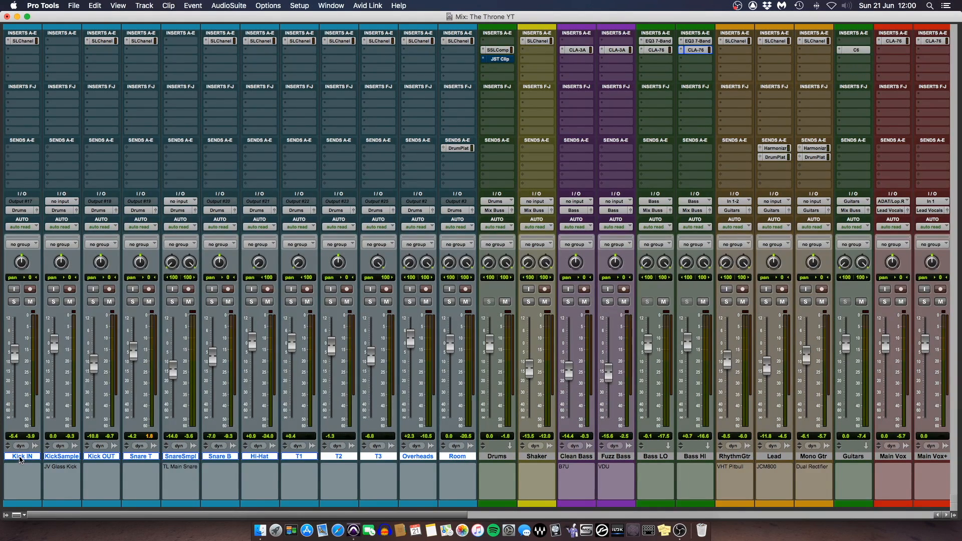
{"action": "left_click", "coordinate": [53, 301]}
{"action": "key", "text": "space"}
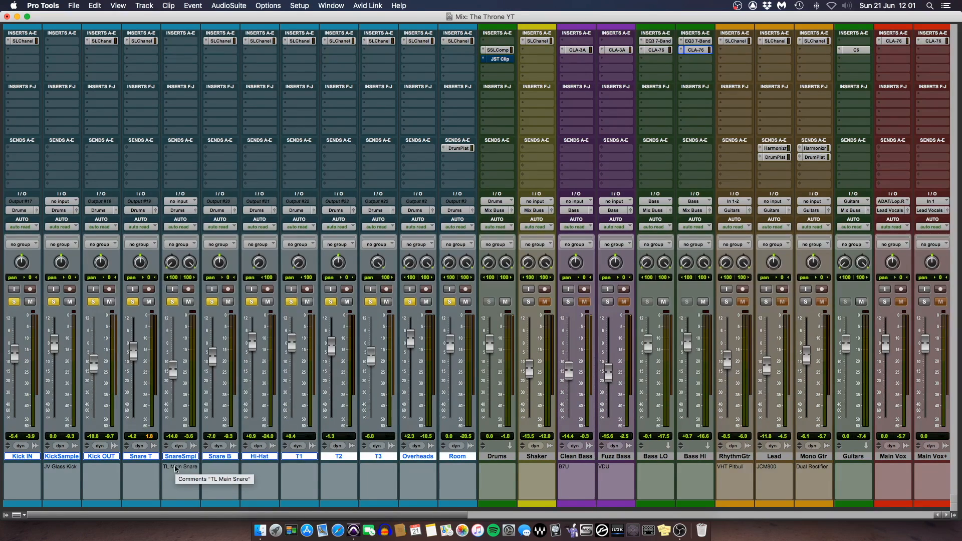
{"action": "left_click", "coordinate": [222, 469]}
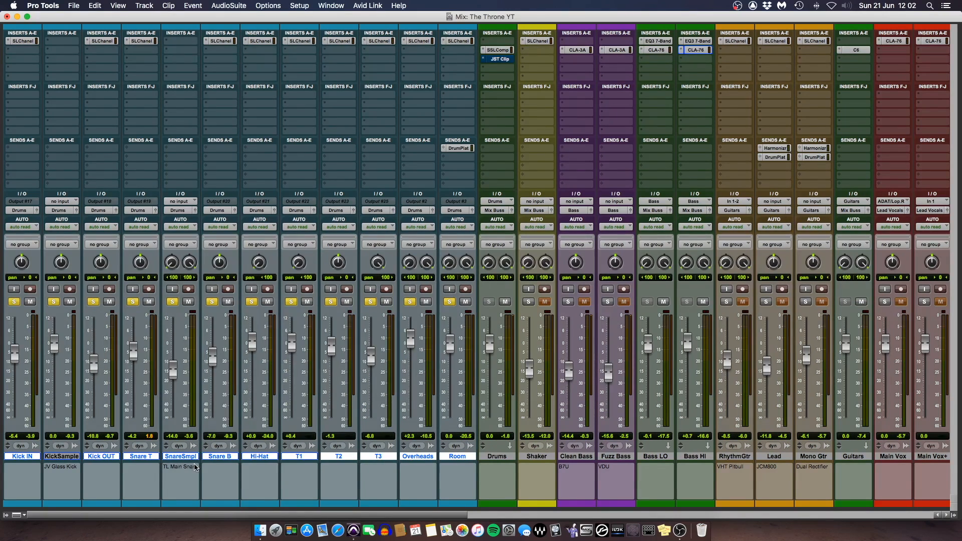
Compare the soloed drums with and without KickSample and SnareSmpl during playback by toggling those two tracks' solos.
{"action": "left_click", "coordinate": [173, 303]}
{"action": "left_click", "coordinate": [53, 302]}
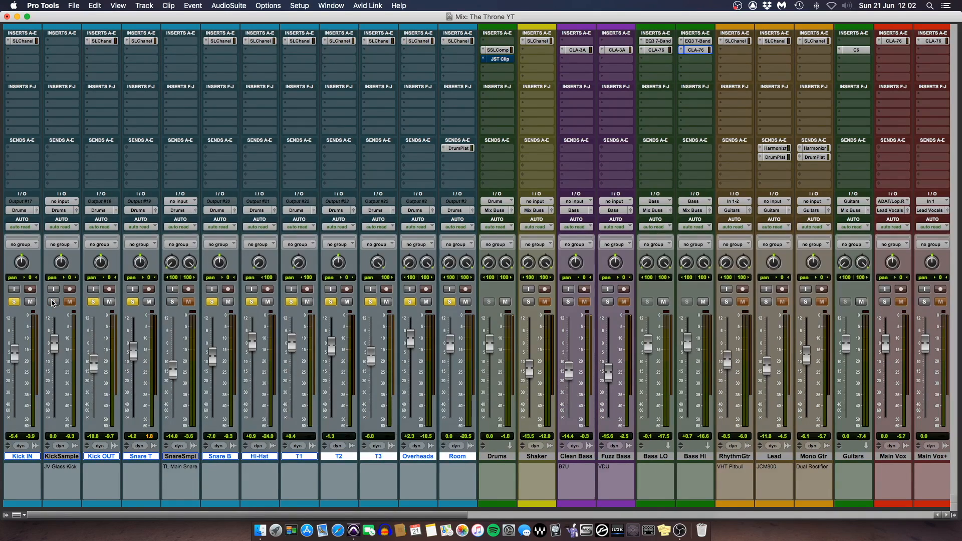
{"action": "key", "text": "space"}
{"action": "left_click", "coordinate": [54, 301]}
{"action": "left_click", "coordinate": [172, 302]}
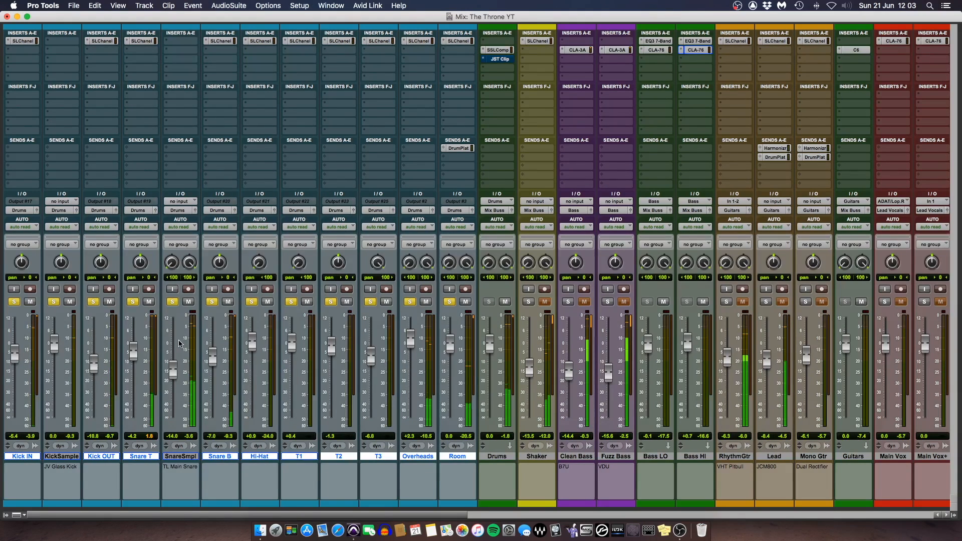
{"action": "left_click", "coordinate": [54, 301]}
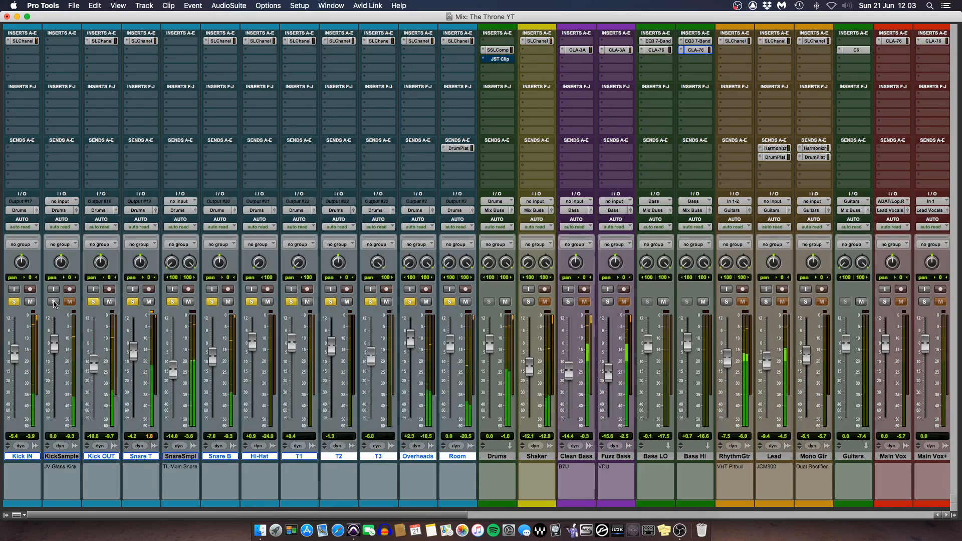
{"action": "left_click", "coordinate": [54, 301]}
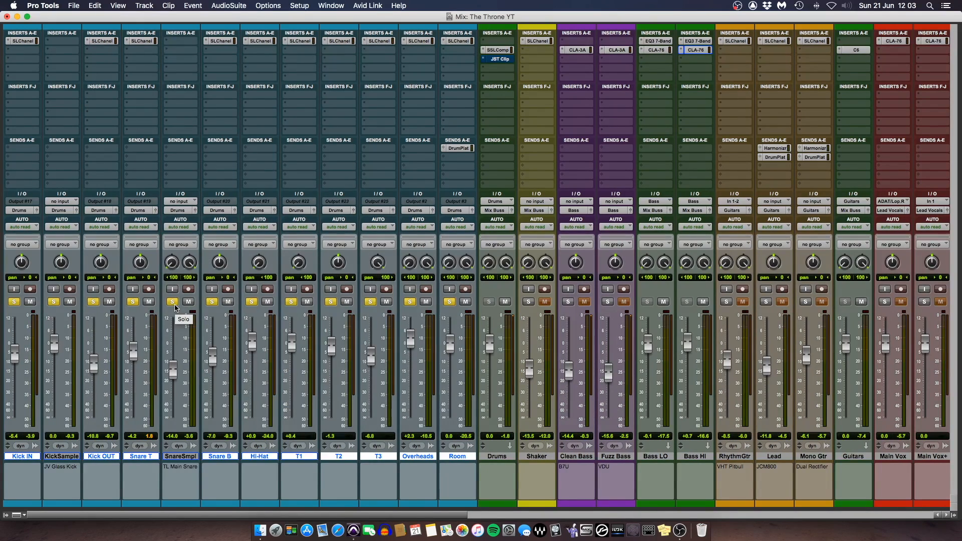
Audition KickSample alone, then restore the drum track solos and clear the track selection.
{"action": "left_click", "coordinate": [53, 301], "text": "super"}
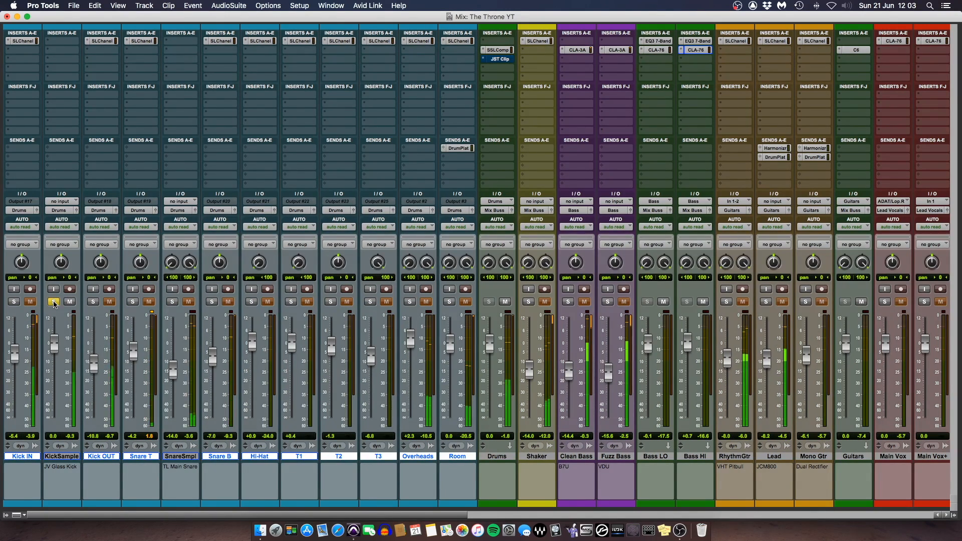
{"action": "left_click", "coordinate": [173, 302], "text": "alt+shift"}
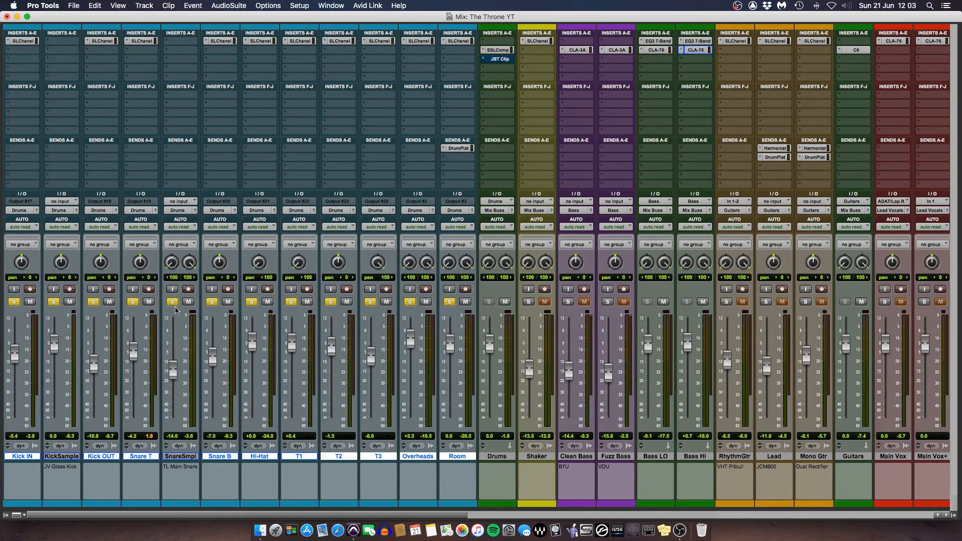
{"action": "left_click", "coordinate": [177, 456], "text": "alt"}
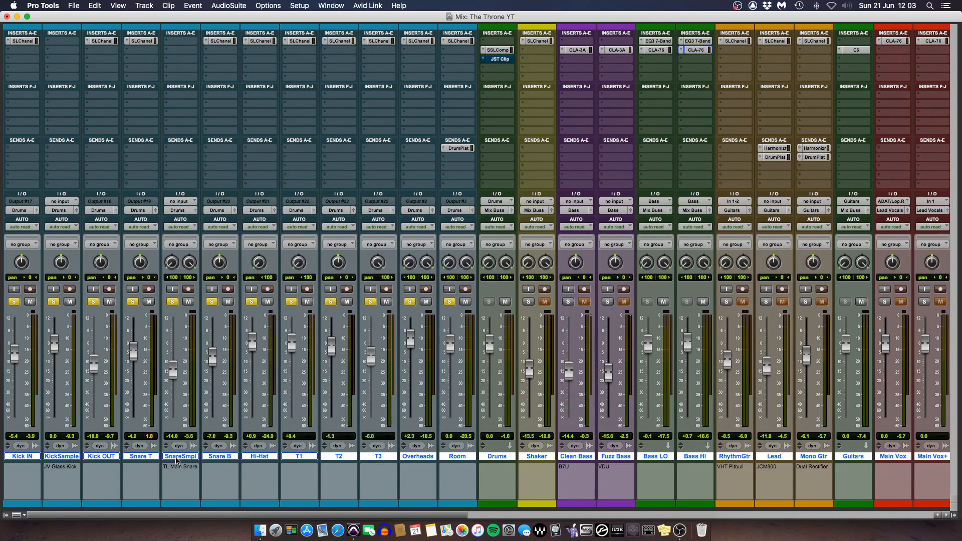
{"action": "left_click", "coordinate": [176, 457]}
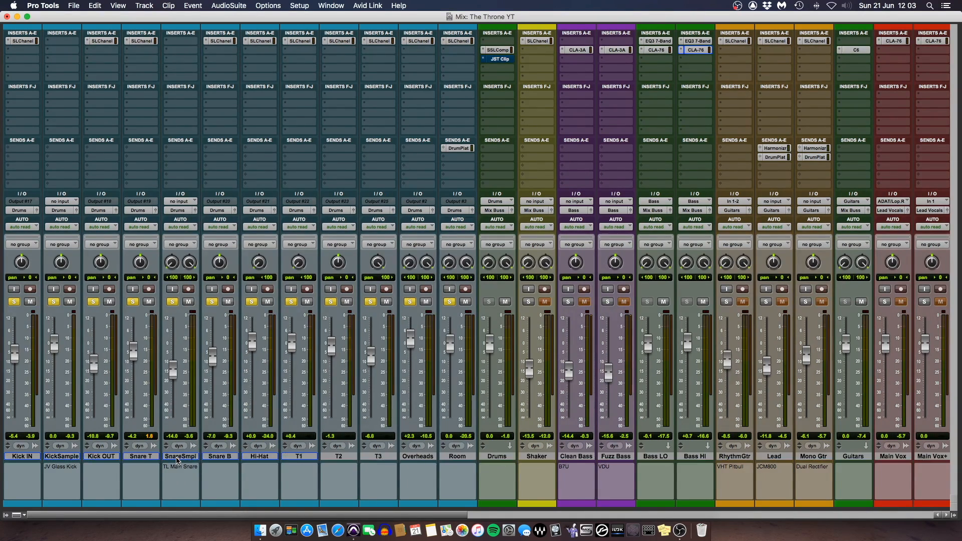
Audition SnareSmpl alone and against Snare T, then clear the remaining solos.
{"action": "left_click", "coordinate": [173, 301], "text": "super"}
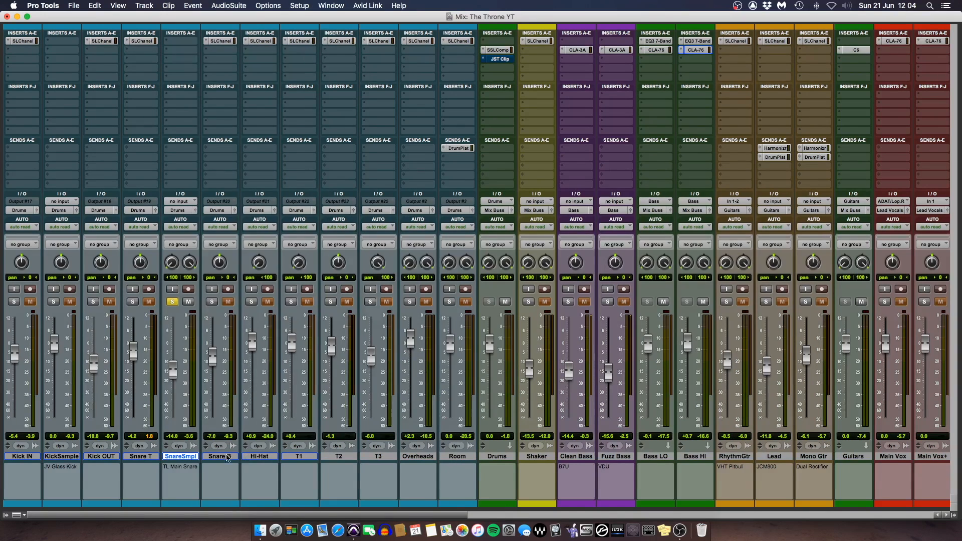
{"action": "left_click", "coordinate": [133, 302]}
{"action": "left_click", "coordinate": [132, 302]}
{"action": "left_click", "coordinate": [172, 301]}
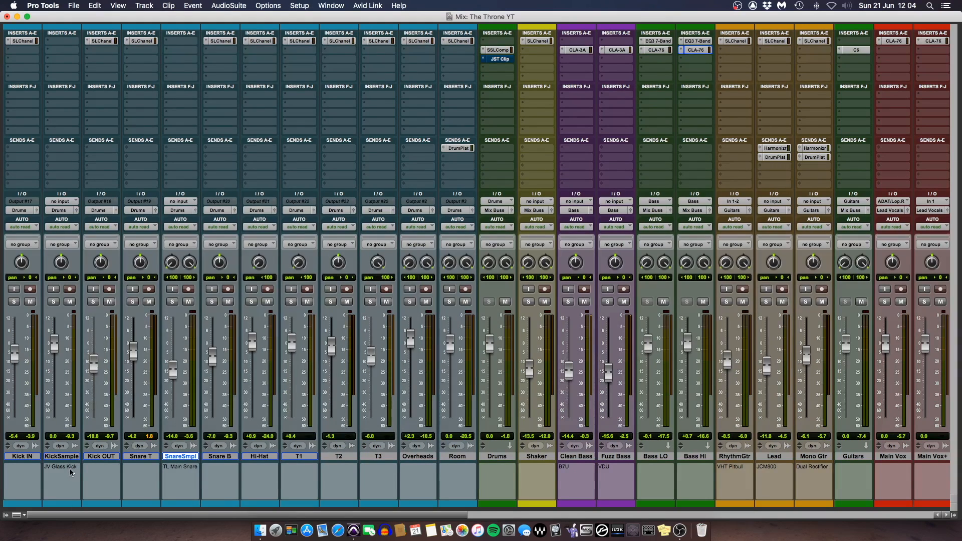
{"action": "left_click", "coordinate": [57, 486]}
{"action": "key", "text": "Return"}
Solo the Room track, inspect its Drum Plate send and play it back, then release the solo.
{"action": "left_click", "coordinate": [449, 301]}
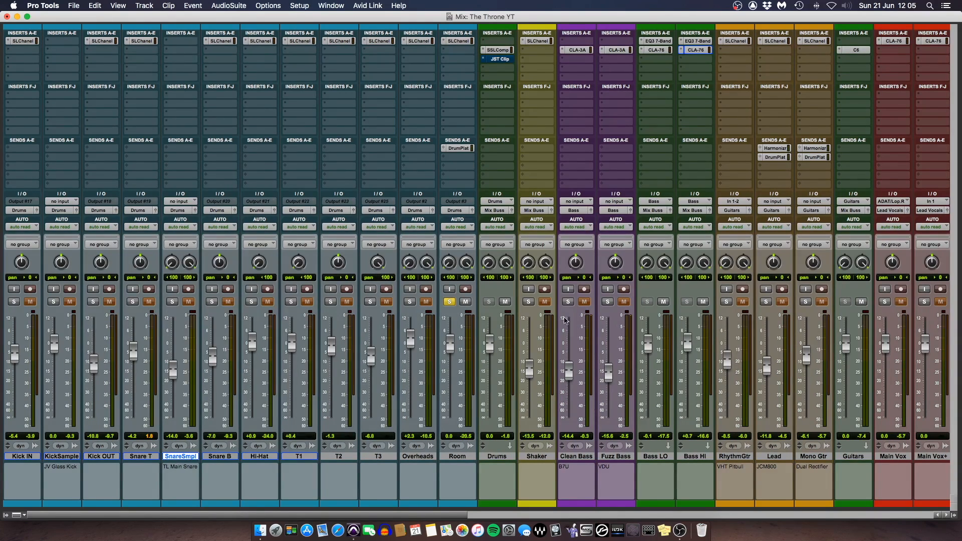
{"action": "left_click", "coordinate": [458, 148]}
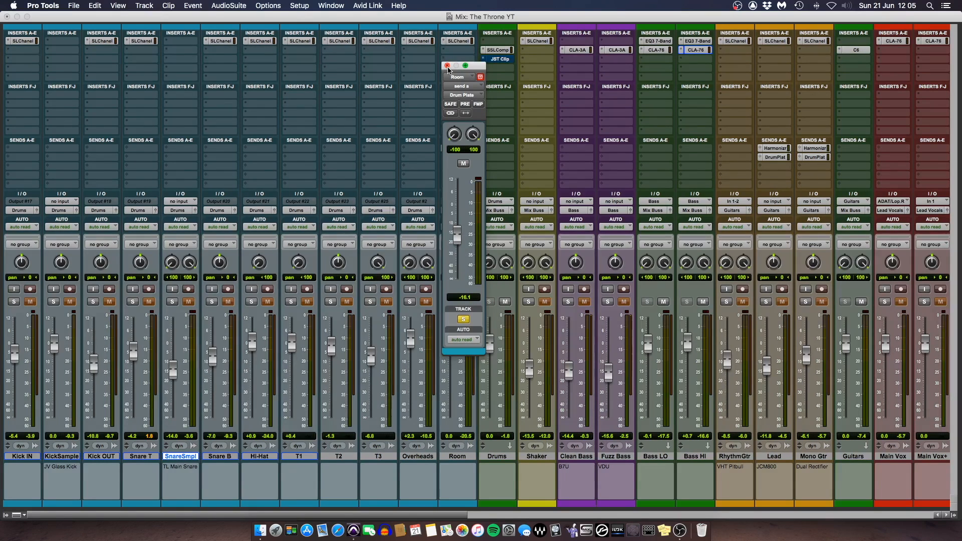
{"action": "left_click", "coordinate": [447, 67]}
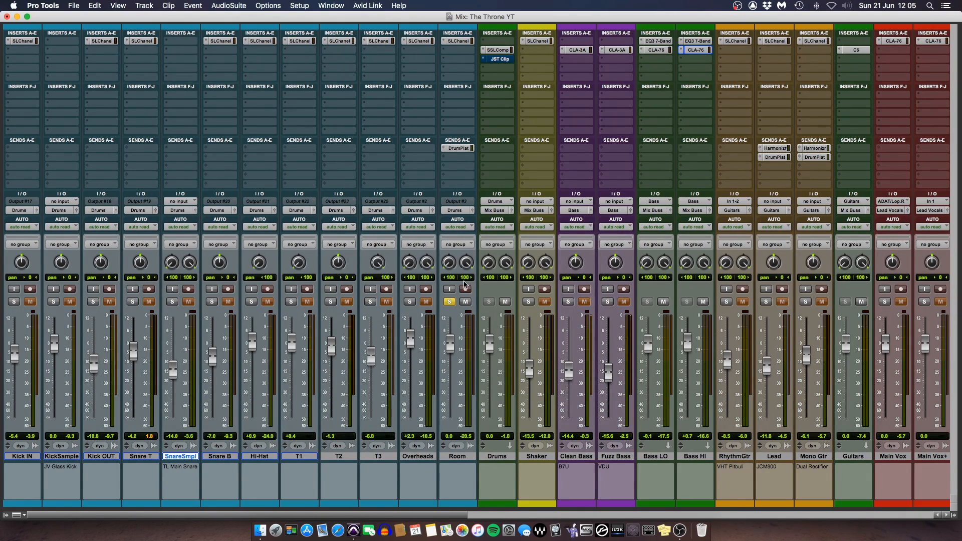
{"action": "key", "text": "space"}
{"action": "scroll", "coordinate": [461, 182], "scroll_direction": "right", "scroll_amount": 15}
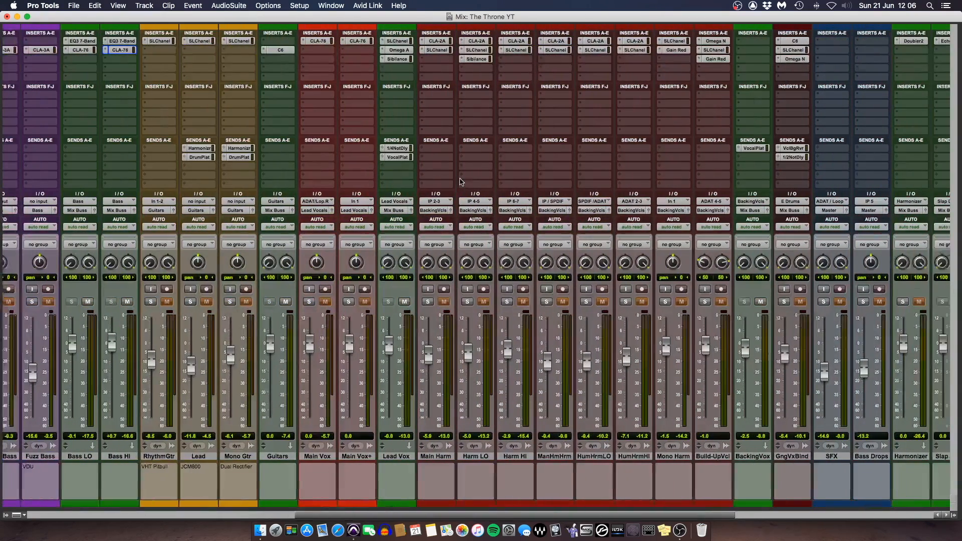
{"action": "scroll", "coordinate": [462, 182], "scroll_direction": "left", "scroll_amount": 8}
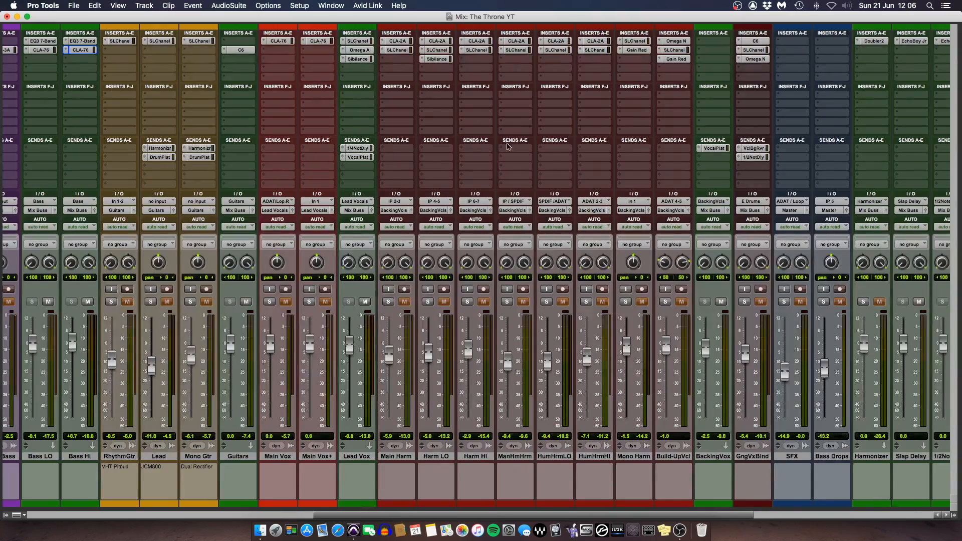
{"action": "scroll", "coordinate": [496, 146], "scroll_direction": "left", "scroll_amount": 10}
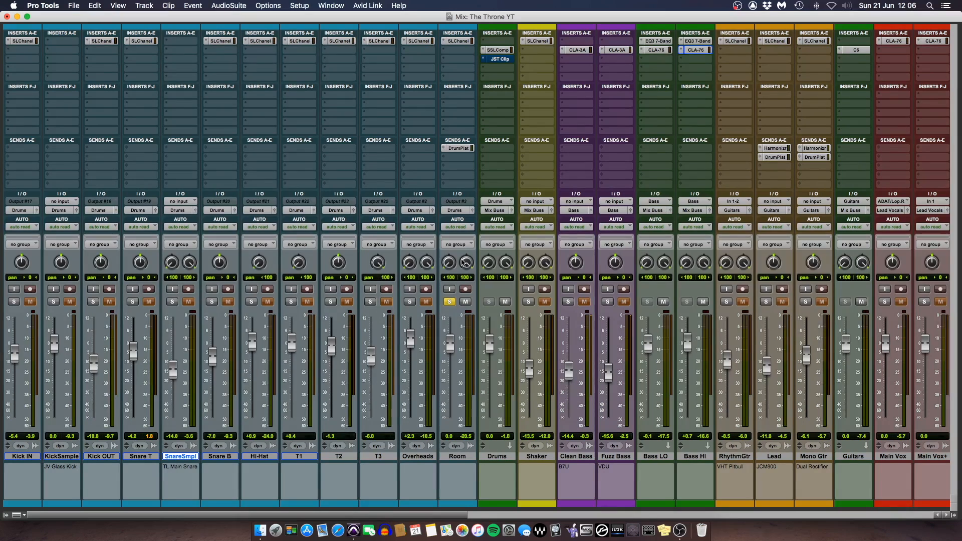
{"action": "left_click", "coordinate": [451, 302]}
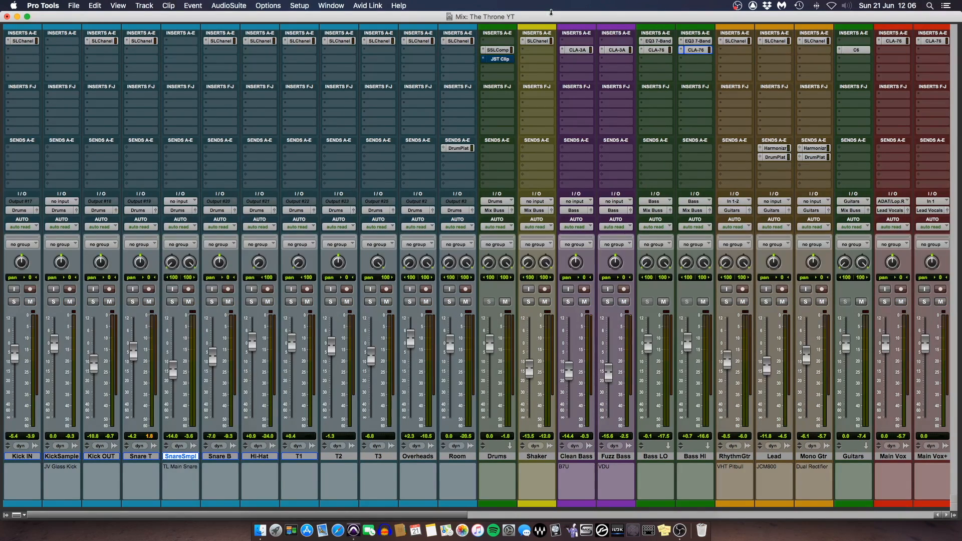
Examine the SSLComp settings on the Drums bus and its compression meter during playback, then close the plug-in.
{"action": "left_click", "coordinate": [497, 50]}
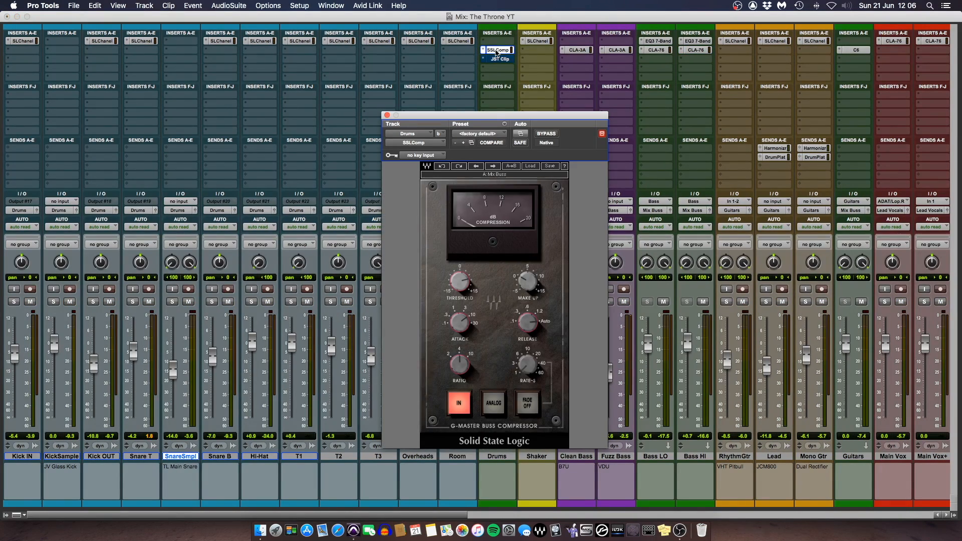
{"action": "left_click_drag", "start_coordinate": [451, 115], "coordinate": [451, 17]}
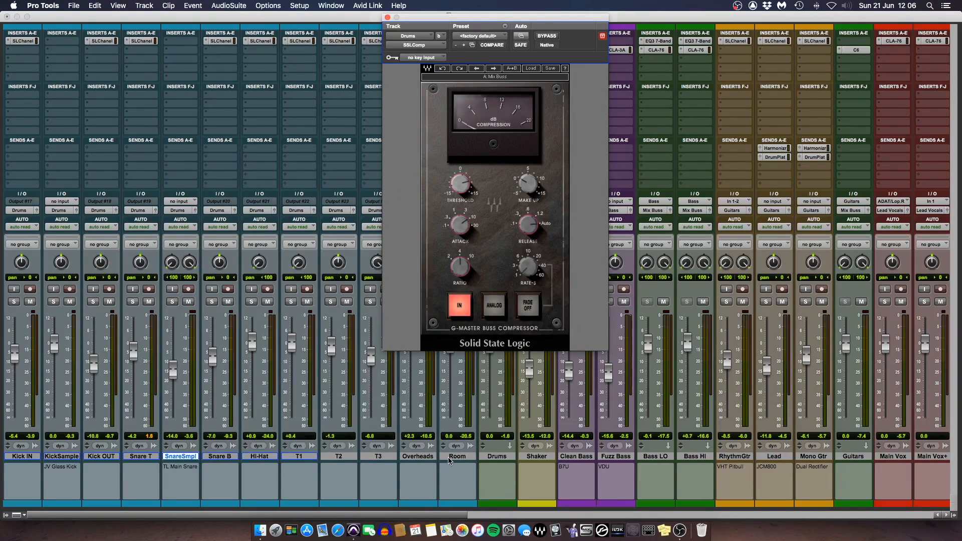
{"action": "left_click", "coordinate": [460, 463]}
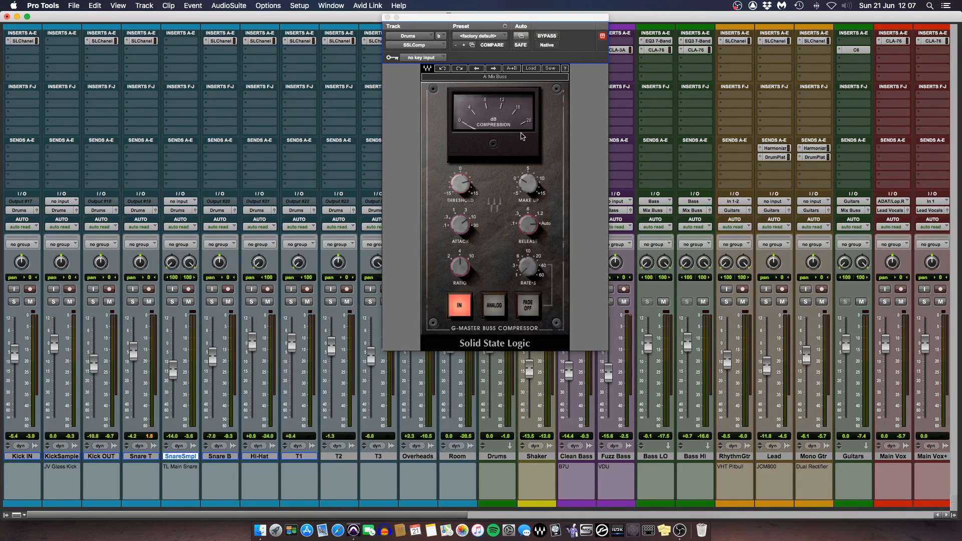
{"action": "key", "text": "space"}
{"action": "left_click", "coordinate": [387, 18]}
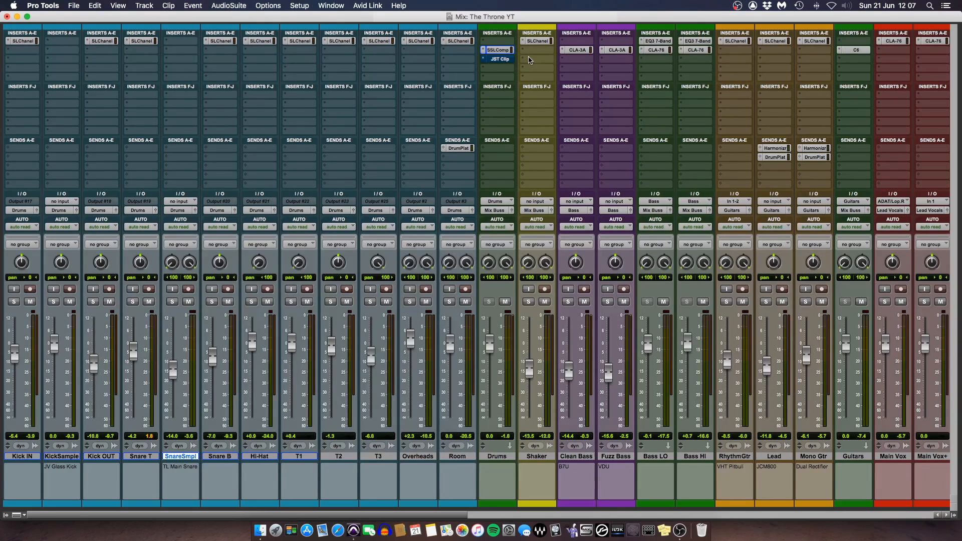
{"action": "left_click", "coordinate": [498, 50]}
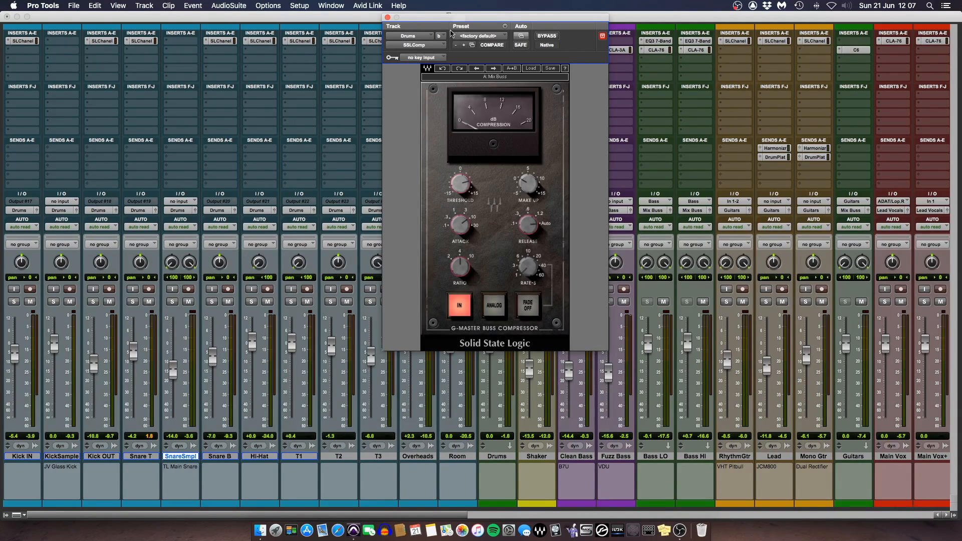
{"action": "left_click", "coordinate": [386, 17]}
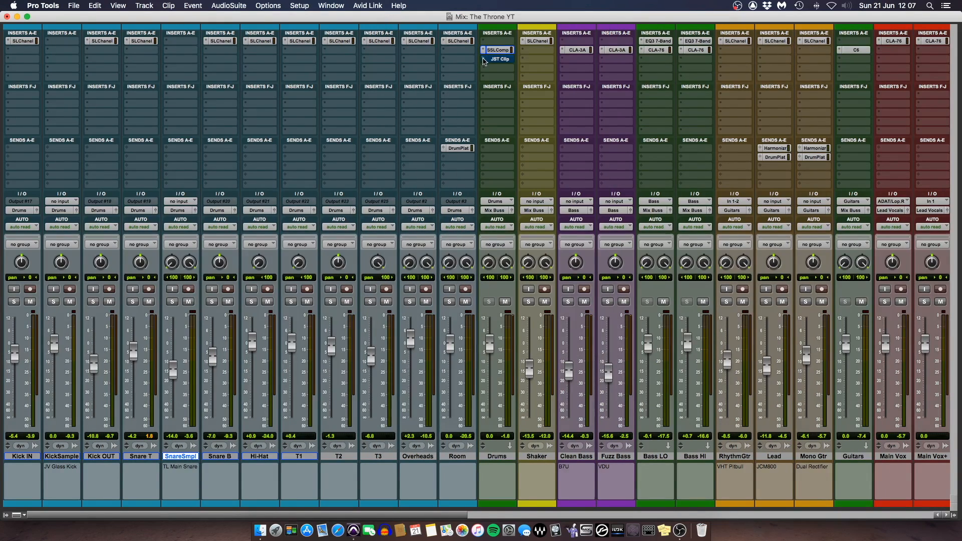
Replace the JST Clip insert on the Drums bus with the Arousor dynamics plug-in and position its window over the mixer.
{"action": "left_click", "coordinate": [484, 62]}
{"action": "mouse_move", "coordinate": [524, 59]}
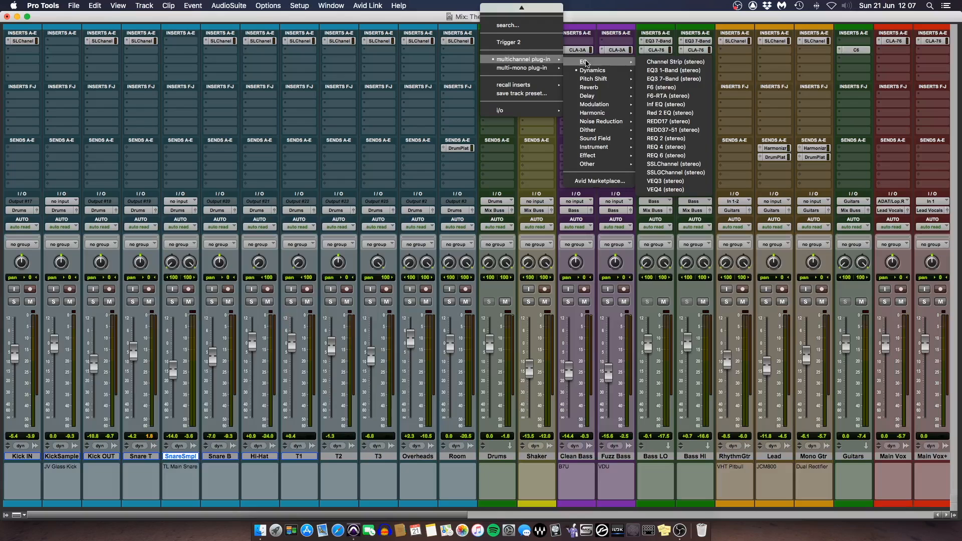
{"action": "mouse_move", "coordinate": [596, 70]}
{"action": "left_click", "coordinate": [657, 74]}
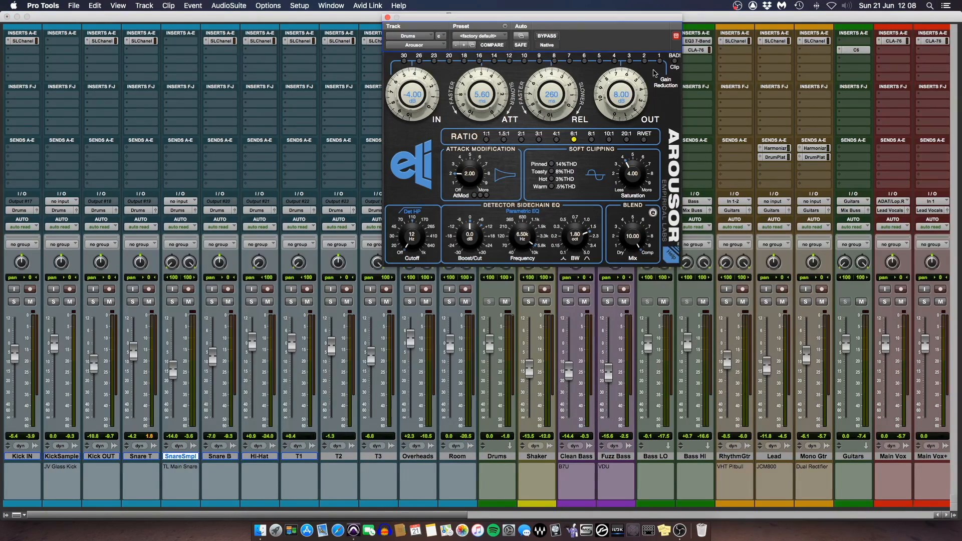
{"action": "left_click_drag", "start_coordinate": [552, 18], "coordinate": [543, 53]}
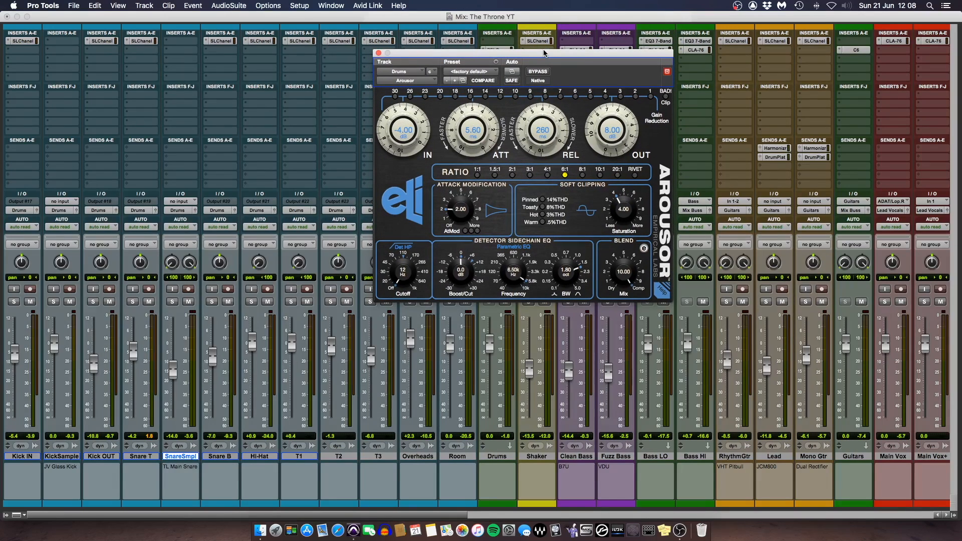
Remove the Arousor insert from the Drums bus and close its plug-in window.
{"action": "left_click", "coordinate": [423, 81]}
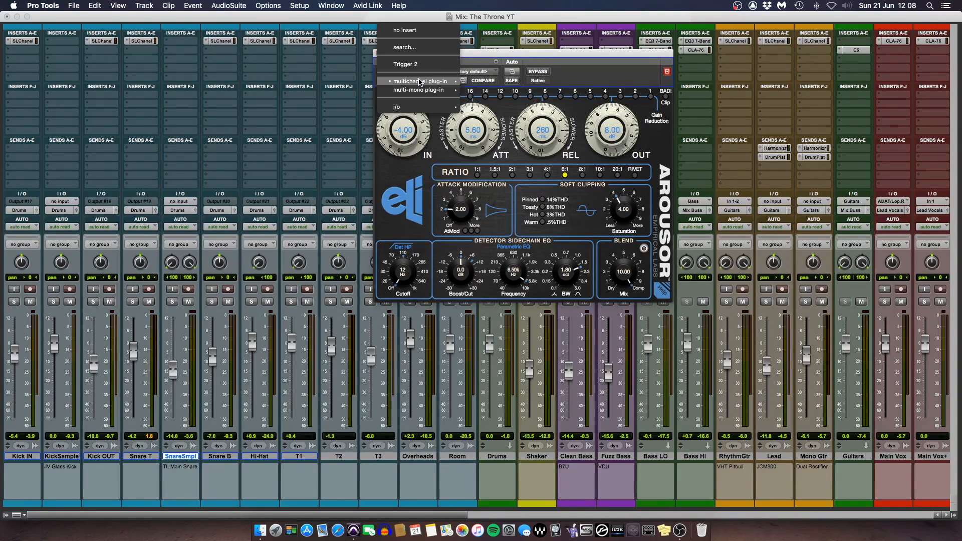
{"action": "left_click", "coordinate": [410, 30]}
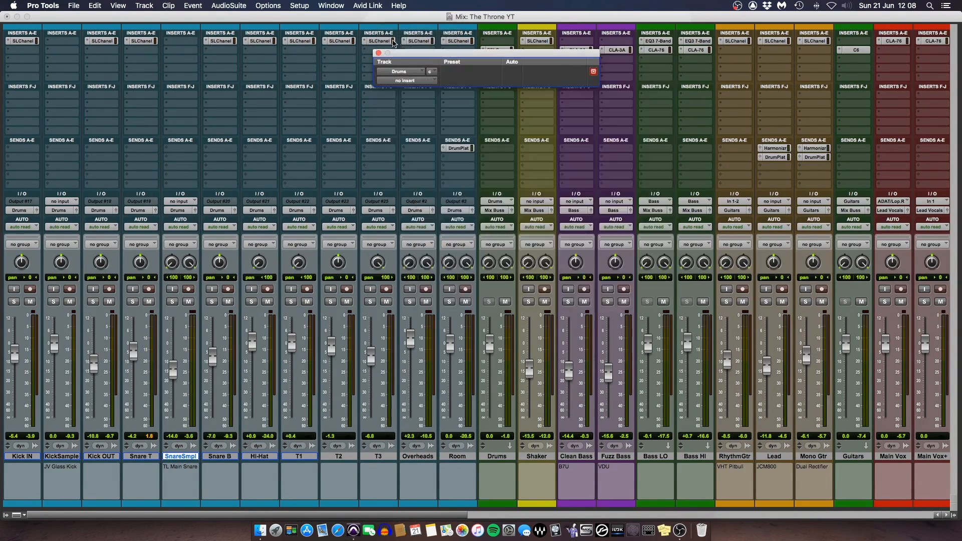
{"action": "left_click", "coordinate": [378, 53]}
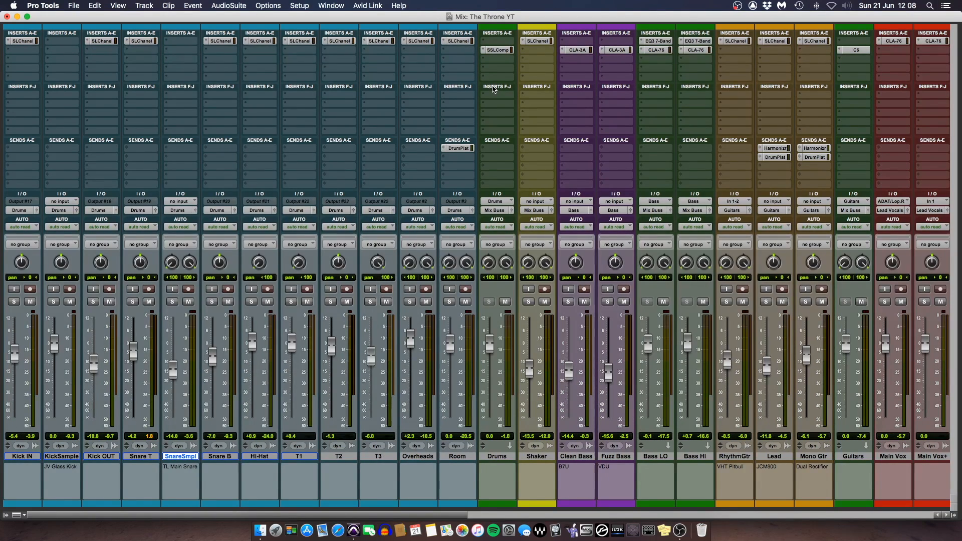
Solo the Shaker track and listen to it alone, then release the solo.
{"action": "scroll", "coordinate": [653, 210], "scroll_direction": "right", "scroll_amount": 3}
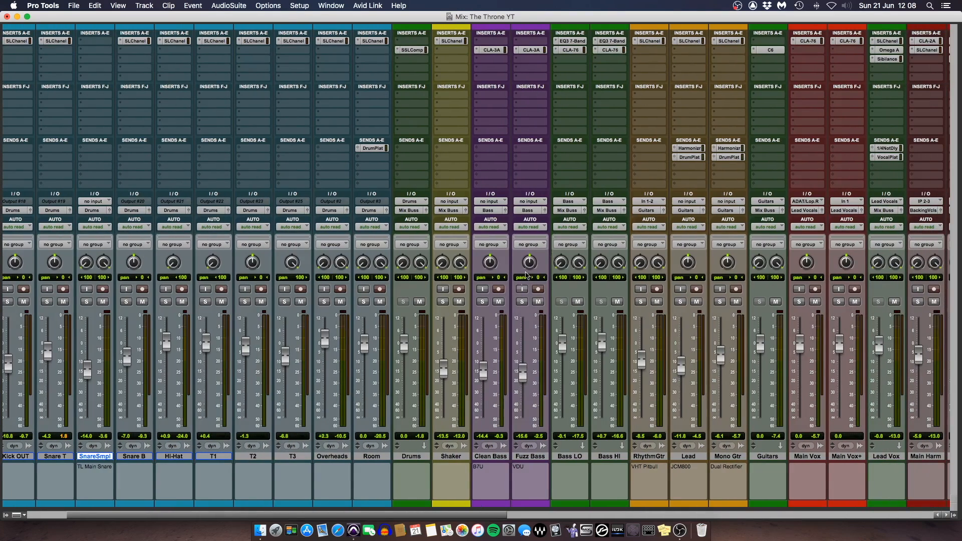
{"action": "left_click", "coordinate": [442, 302]}
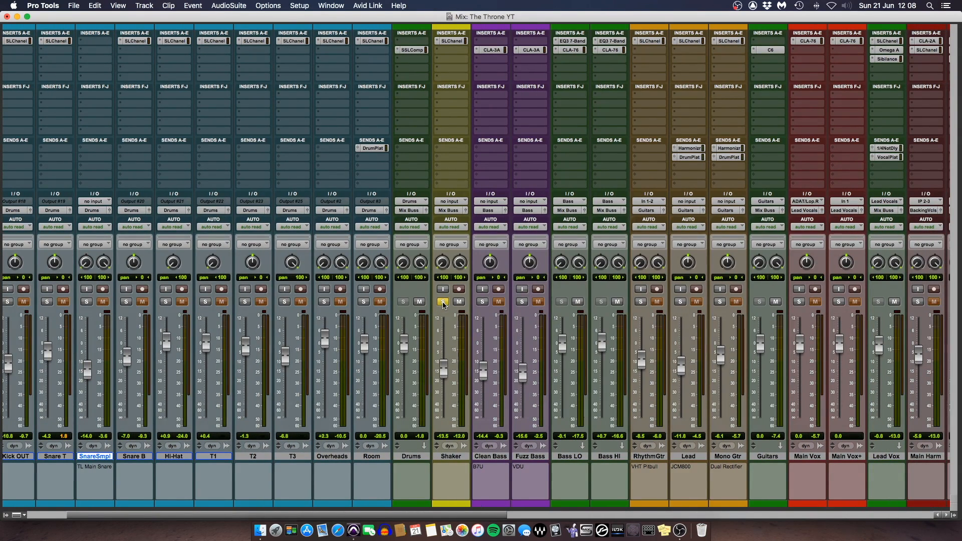
{"action": "left_click", "coordinate": [450, 456]}
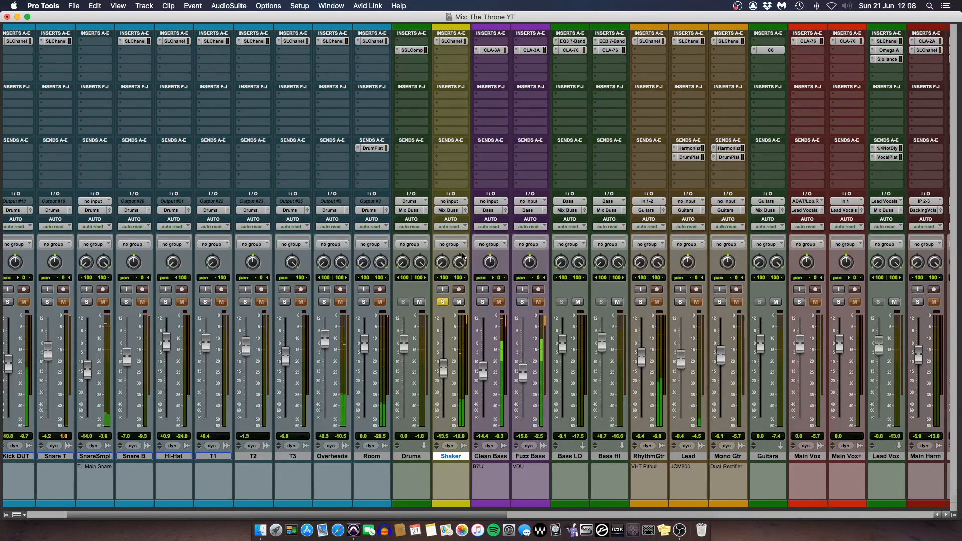
{"action": "left_click", "coordinate": [446, 304]}
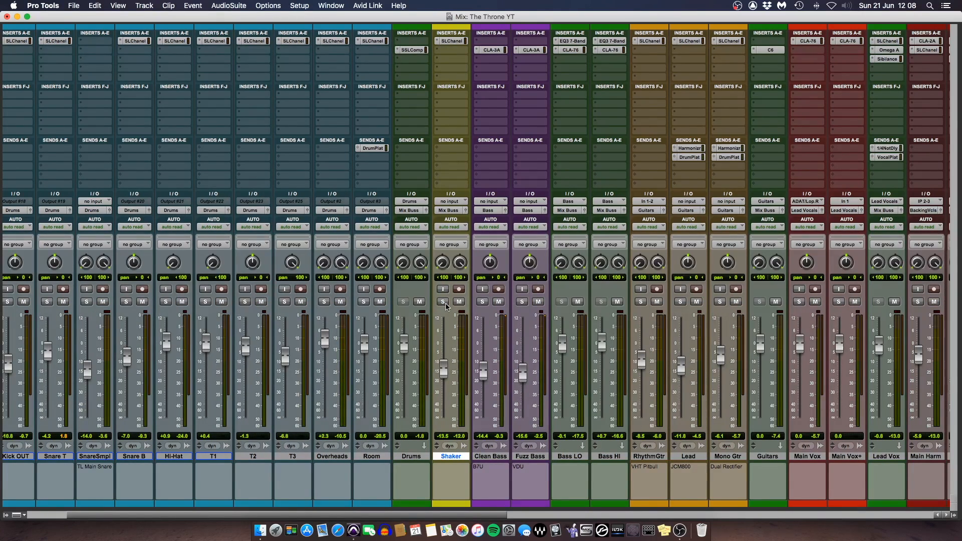
Compare the full mix with the Shaker muted and unmuted during playback.
{"action": "scroll", "coordinate": [425, 440], "scroll_direction": "left", "scroll_amount": 2}
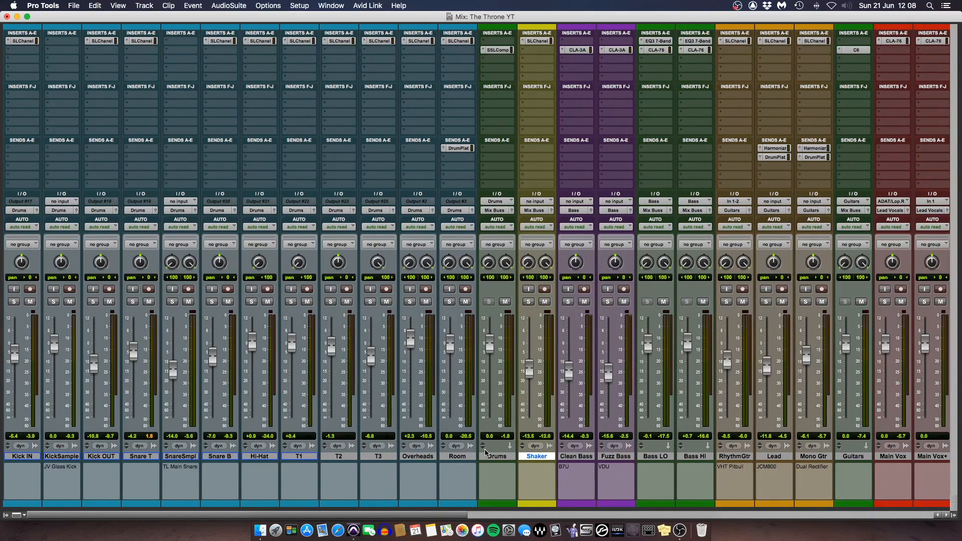
{"action": "scroll", "coordinate": [484, 450], "scroll_direction": "right", "scroll_amount": 12}
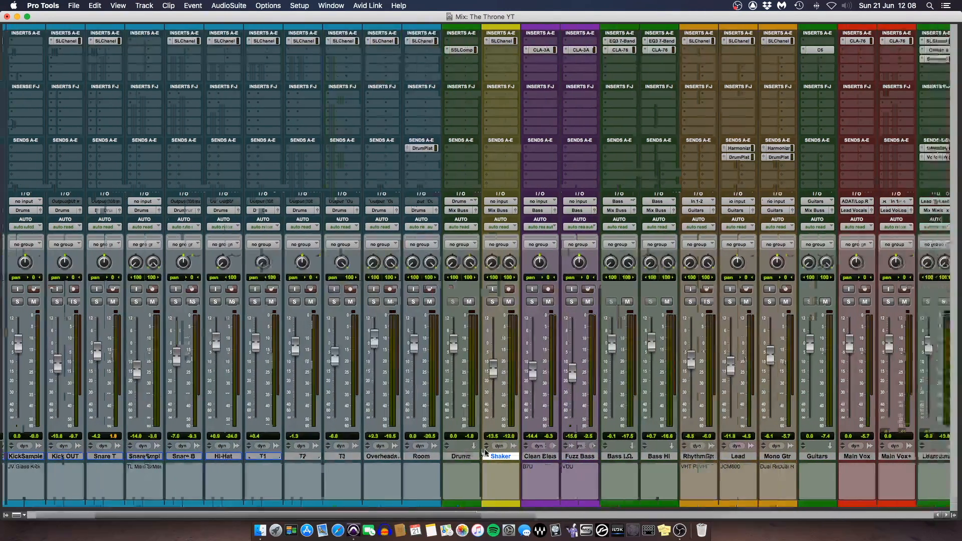
{"action": "scroll", "coordinate": [484, 450], "scroll_direction": "left", "scroll_amount": 12}
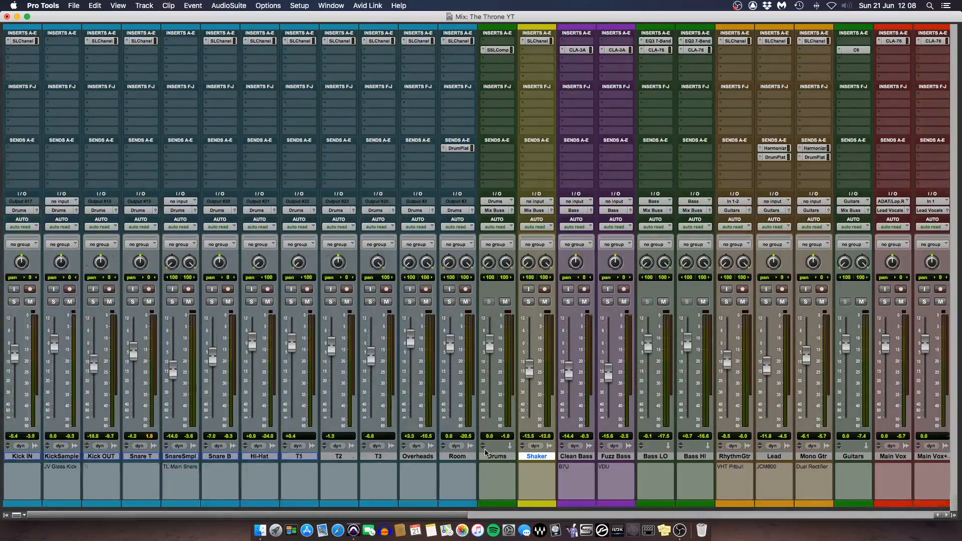
{"action": "scroll", "coordinate": [484, 453], "scroll_direction": "right", "scroll_amount": 4}
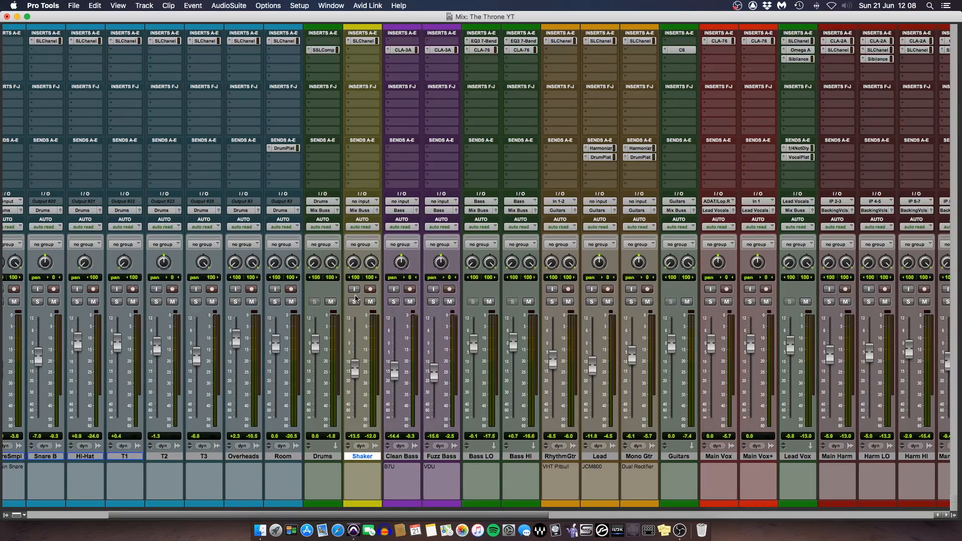
{"action": "scroll", "coordinate": [353, 299], "scroll_direction": "left", "scroll_amount": 3}
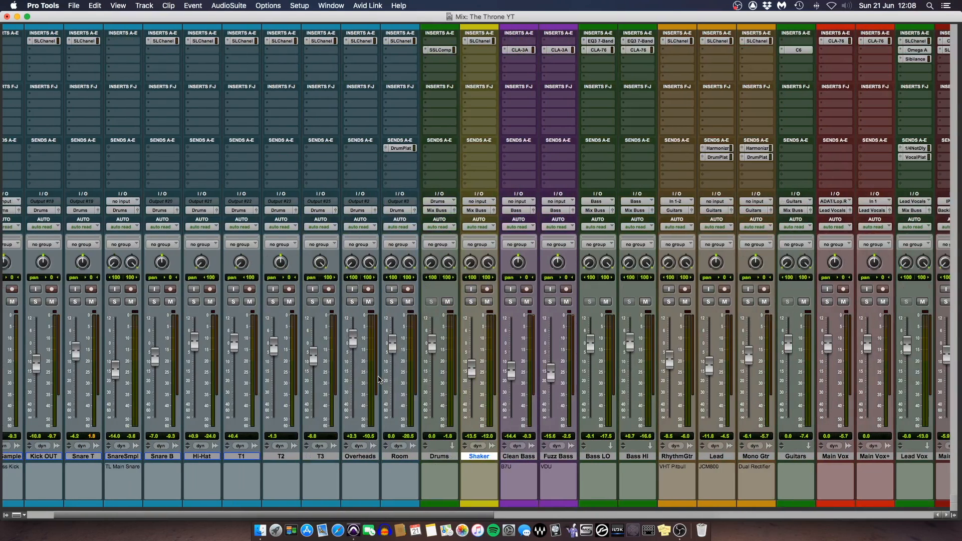
{"action": "left_click", "coordinate": [487, 302]}
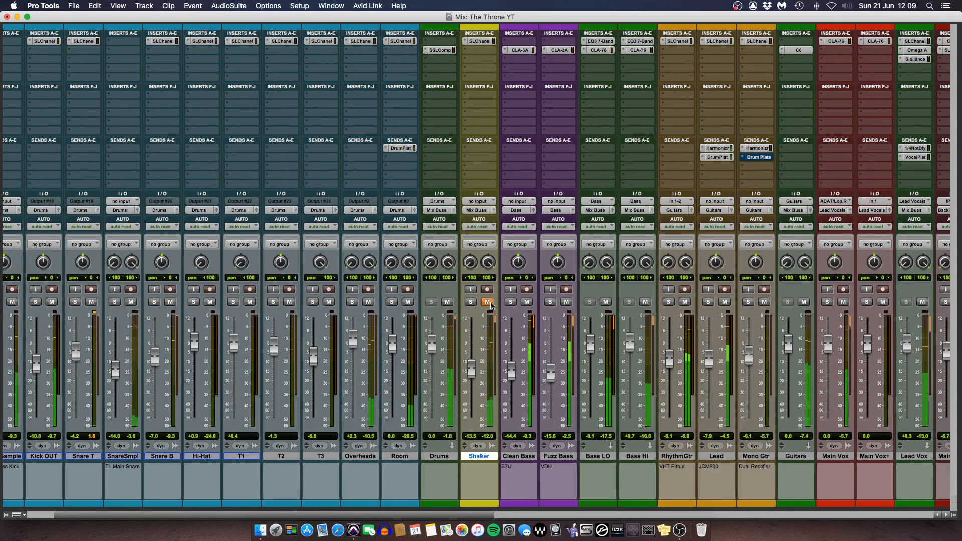
{"action": "left_click", "coordinate": [488, 302]}
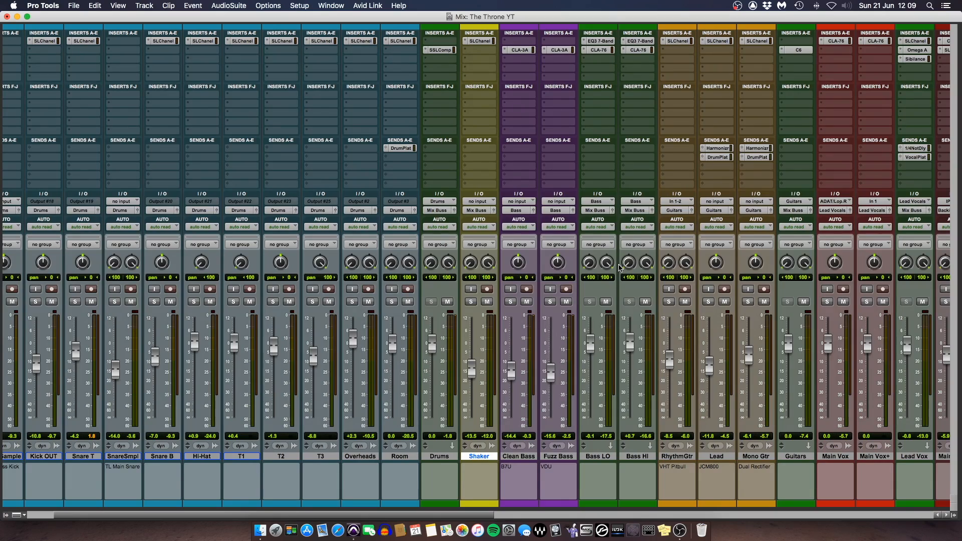
Examine in the Edit window where the Shaker clips fall, highlight the break section on the guitar tracks, and place the cursor near the Break marker.
{"action": "key", "text": "super+equal"}
{"action": "scroll", "coordinate": [618, 269], "scroll_direction": "up", "scroll_amount": 5}
{"action": "scroll", "coordinate": [618, 268], "scroll_direction": "down", "scroll_amount": 5}
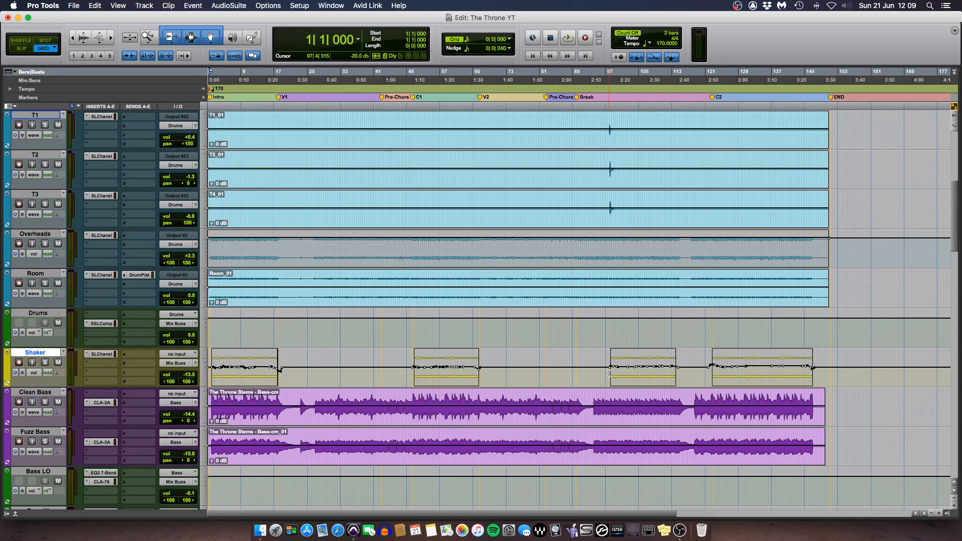
{"action": "scroll", "coordinate": [609, 373], "scroll_direction": "down", "scroll_amount": 4}
{"action": "scroll", "coordinate": [608, 373], "scroll_direction": "down", "scroll_amount": 3}
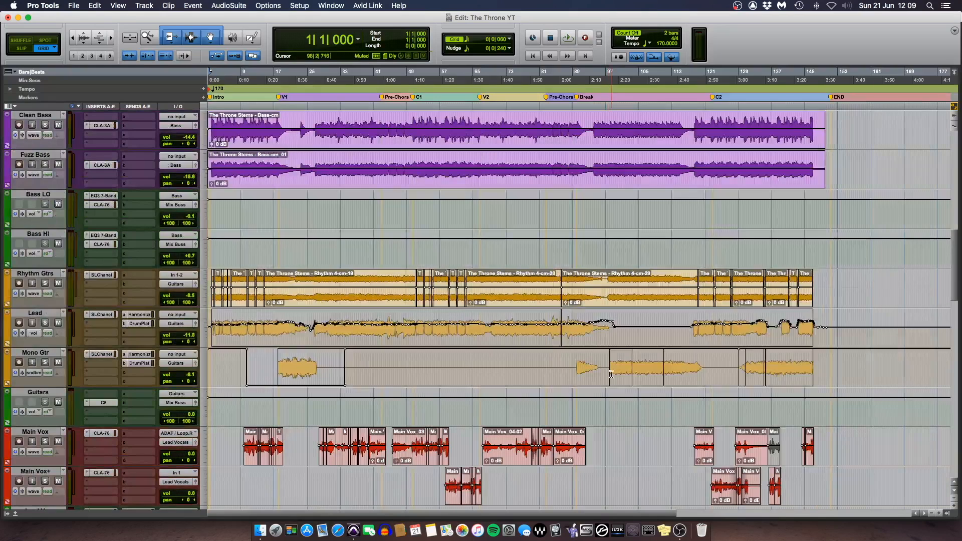
{"action": "left_click_drag", "start_coordinate": [609, 389], "coordinate": [691, 396]}
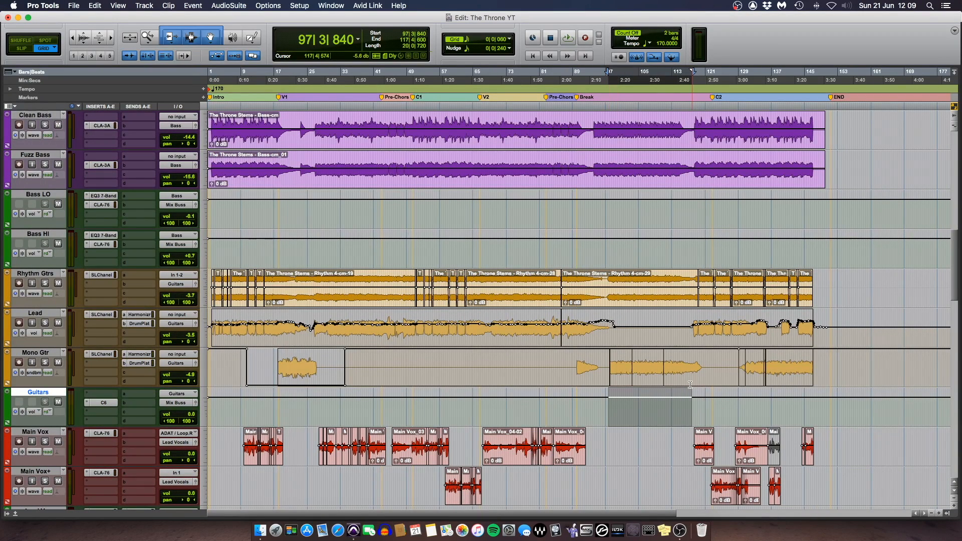
{"action": "left_click_drag", "start_coordinate": [603, 358], "coordinate": [694, 375]}
{"action": "scroll", "coordinate": [694, 375], "scroll_direction": "up", "scroll_amount": 7}
{"action": "left_click", "coordinate": [575, 372]}
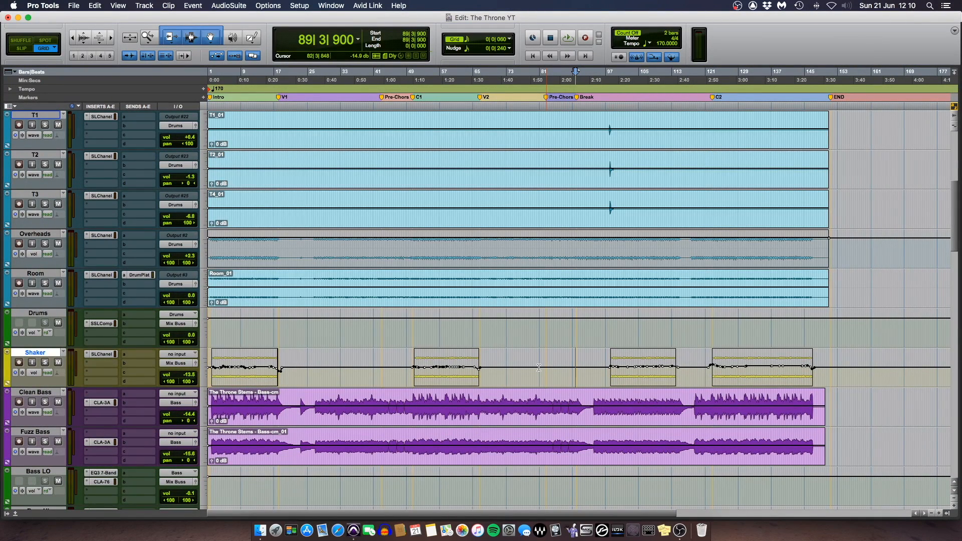
{"action": "scroll", "coordinate": [539, 368], "scroll_direction": "up", "scroll_amount": 1}
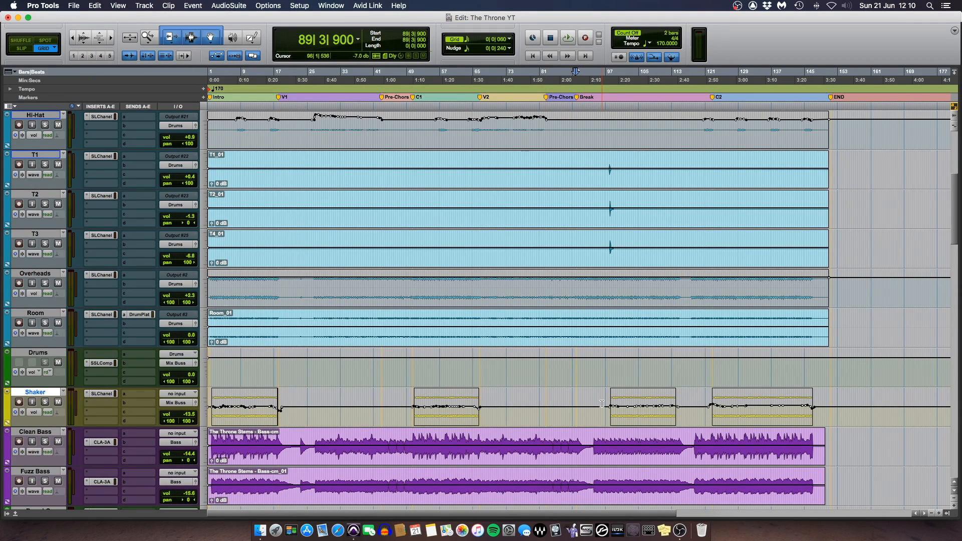
Solo all tracks from Kick IN through Shaker and play from bar 97 in the break.
{"action": "key", "text": "super+equal"}
{"action": "scroll", "coordinate": [606, 411], "scroll_direction": "left", "scroll_amount": 2}
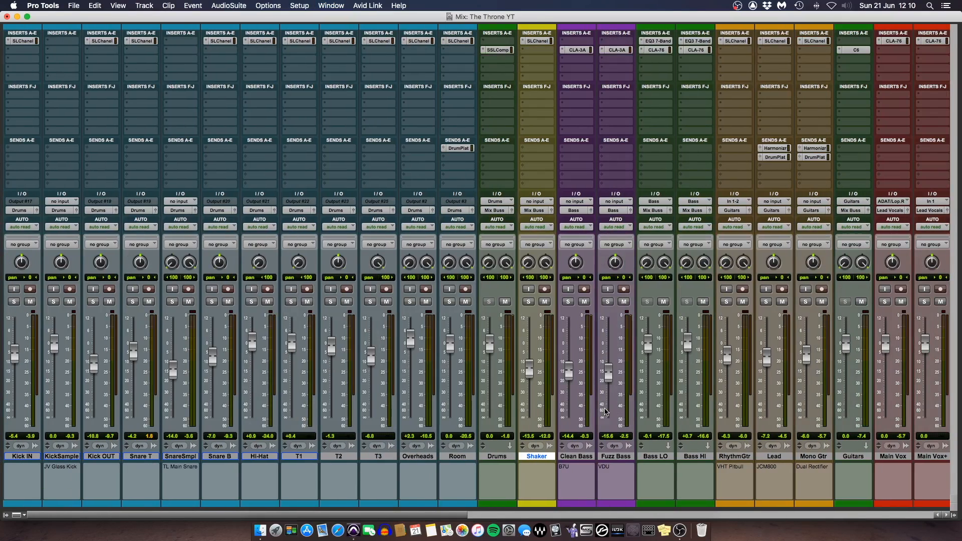
{"action": "left_click", "coordinate": [20, 456], "text": "shift"}
{"action": "left_click", "coordinate": [54, 301]}
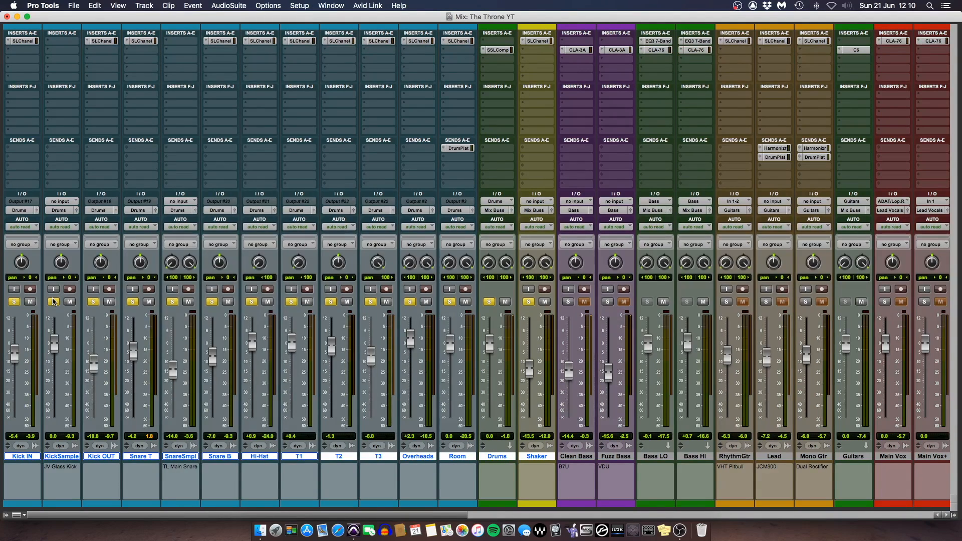
{"action": "key", "text": "super+equal"}
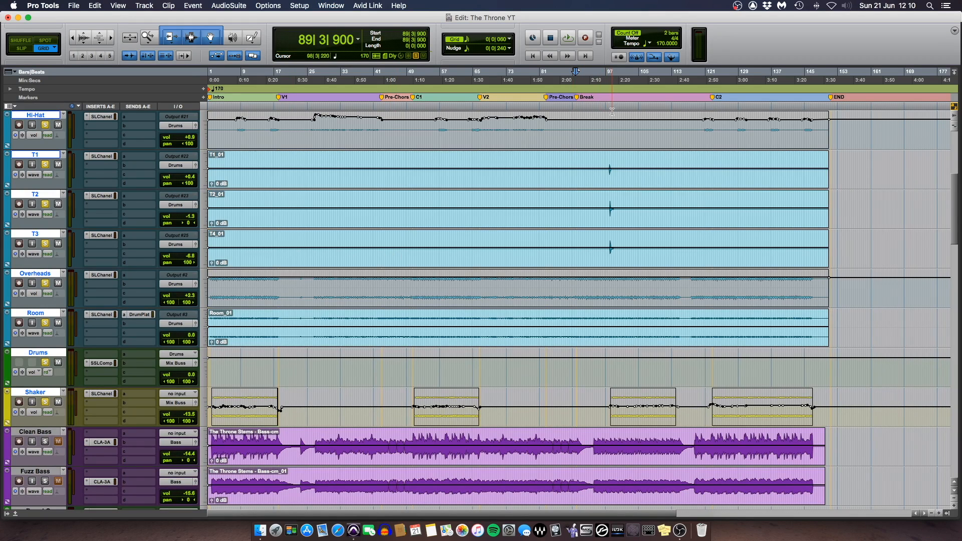
{"action": "left_click", "coordinate": [608, 412]}
{"action": "key", "text": "space"}
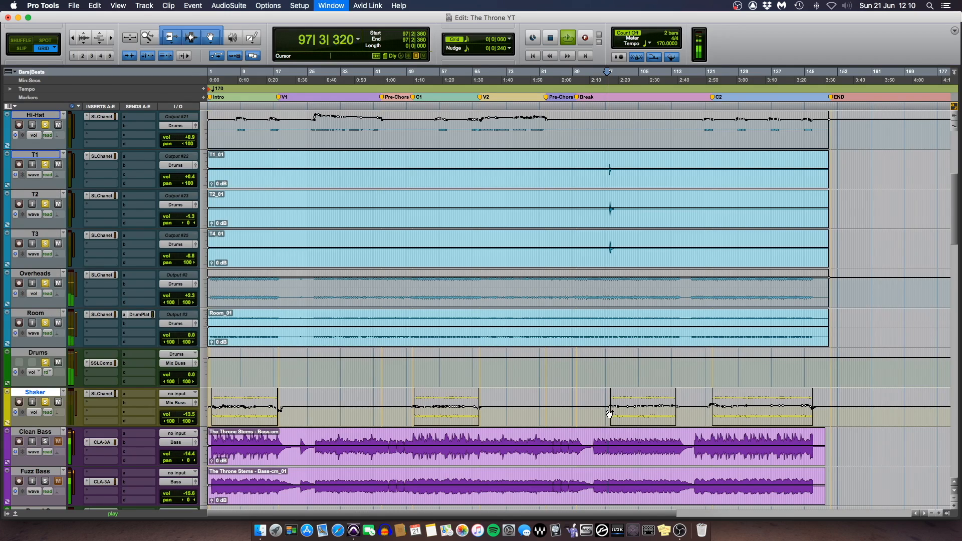
Toggle the Shaker's solo in the Mix window to compare the drums with and without it, then clear all solos.
{"action": "key", "text": "super+equal"}
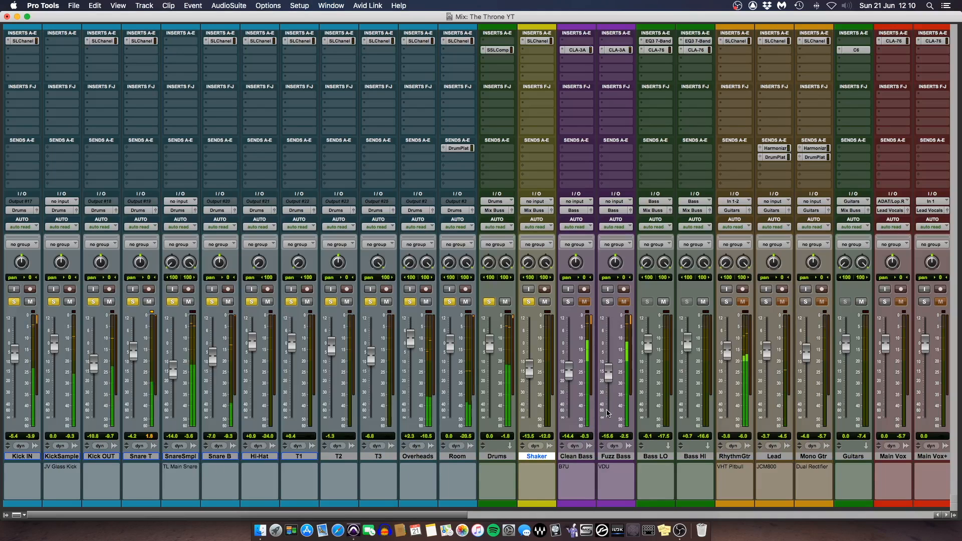
{"action": "left_click", "coordinate": [528, 302]}
{"action": "left_click", "coordinate": [528, 302]}
{"action": "left_click", "coordinate": [528, 302], "text": "alt"}
Solo Clean Bass and Fuzz Bass and play both bass tracks together.
{"action": "scroll", "coordinate": [528, 303], "scroll_direction": "right", "scroll_amount": 3}
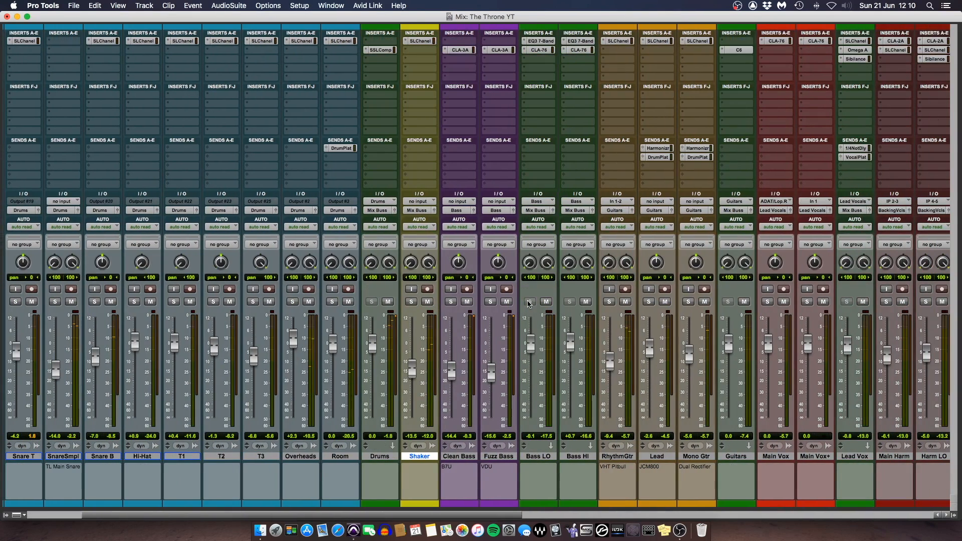
{"action": "left_click", "coordinate": [451, 301]}
{"action": "left_click", "coordinate": [489, 303]}
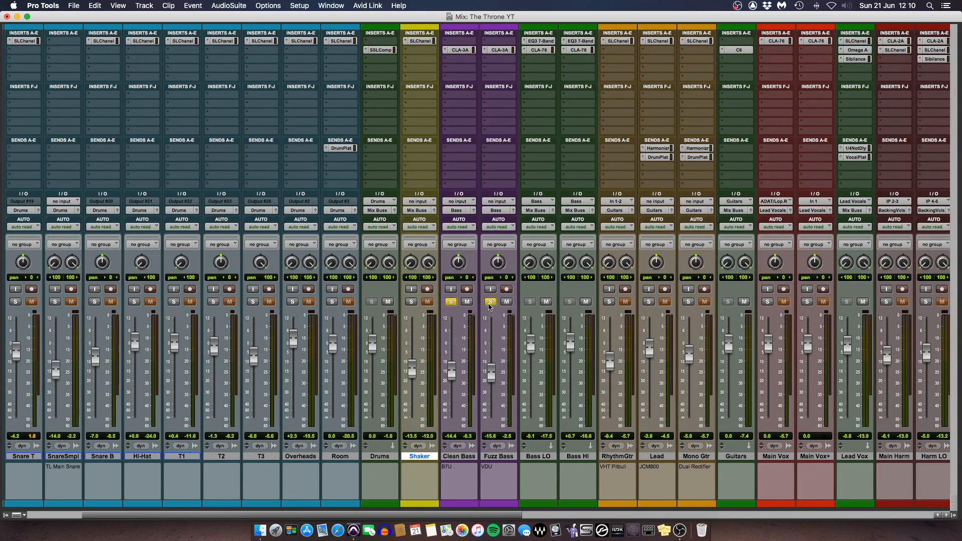
{"action": "key", "text": "space"}
Release the Fuzz Bass solo and play Clean Bass by itself.
{"action": "left_click", "coordinate": [492, 301]}
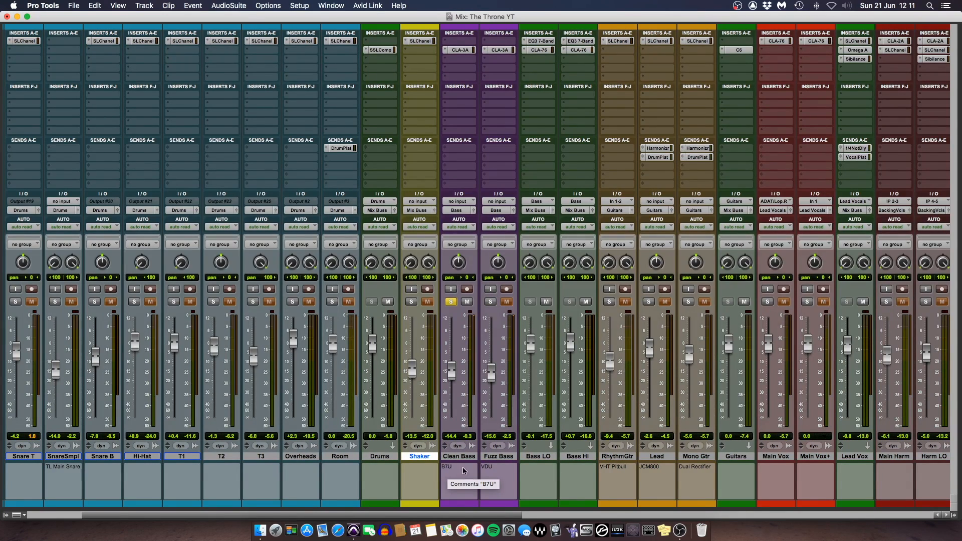
{"action": "left_click", "coordinate": [460, 456]}
{"action": "key", "text": "space"}
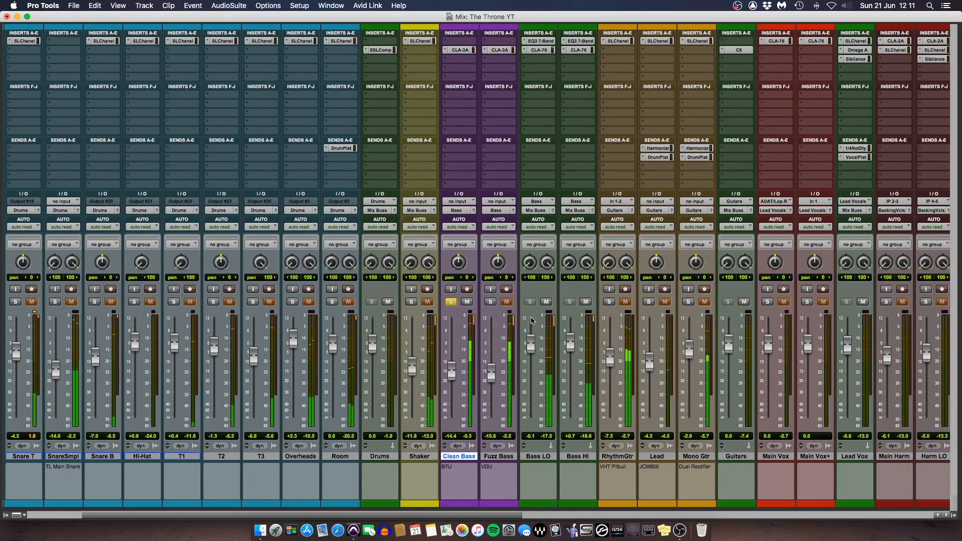
Audition Fuzz Bass by itself, checking its VDU track comment without changing it.
{"action": "left_click", "coordinate": [490, 301]}
{"action": "left_click", "coordinate": [501, 469]}
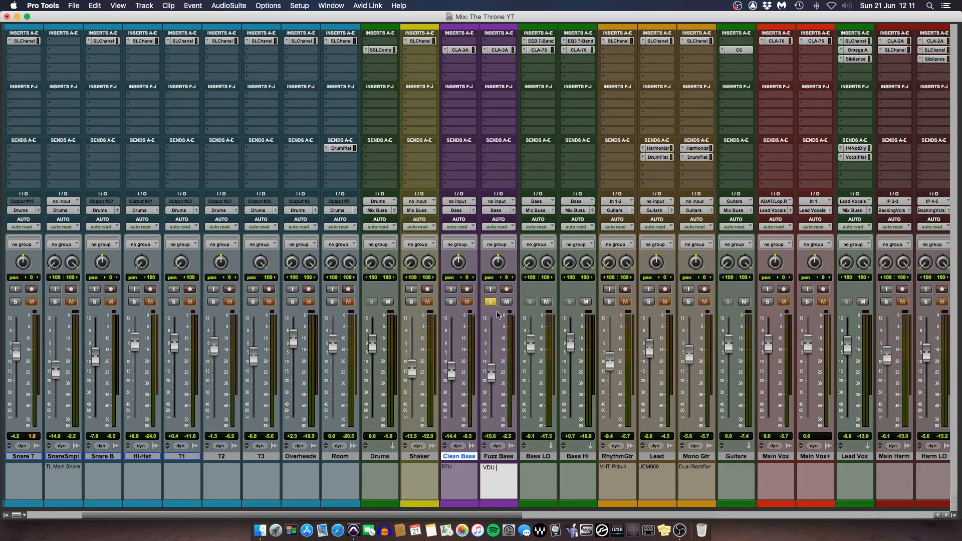
{"action": "key", "text": "Return"}
{"action": "key", "text": "space"}
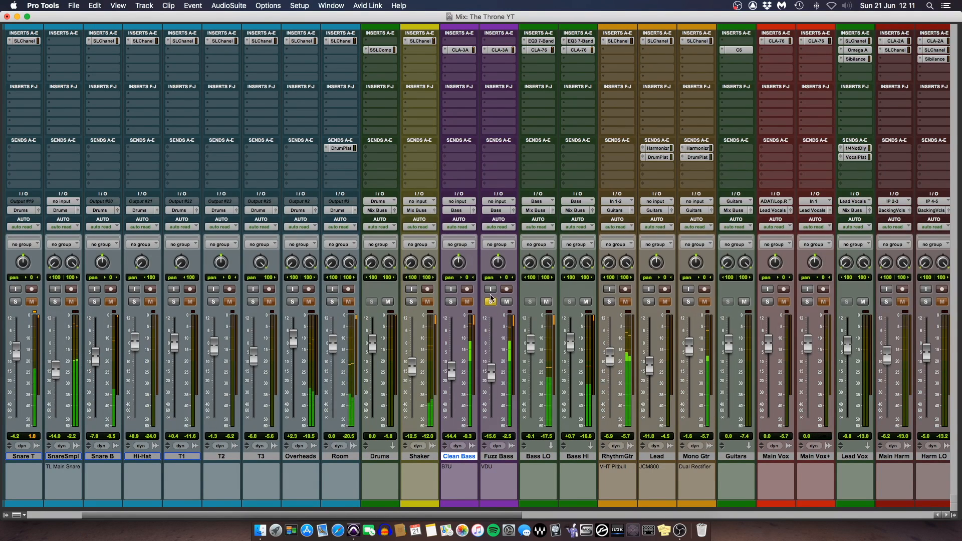
Solo Clean Bass together with Fuzz Bass and compare the CLA-3A compressor settings and meters on both tracks.
{"action": "left_click", "coordinate": [453, 304]}
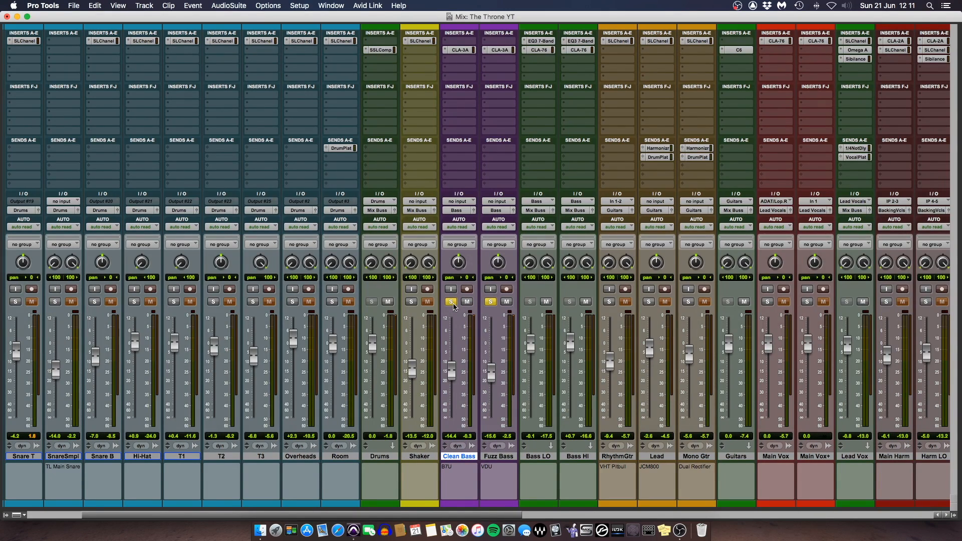
{"action": "left_click", "coordinate": [460, 50]}
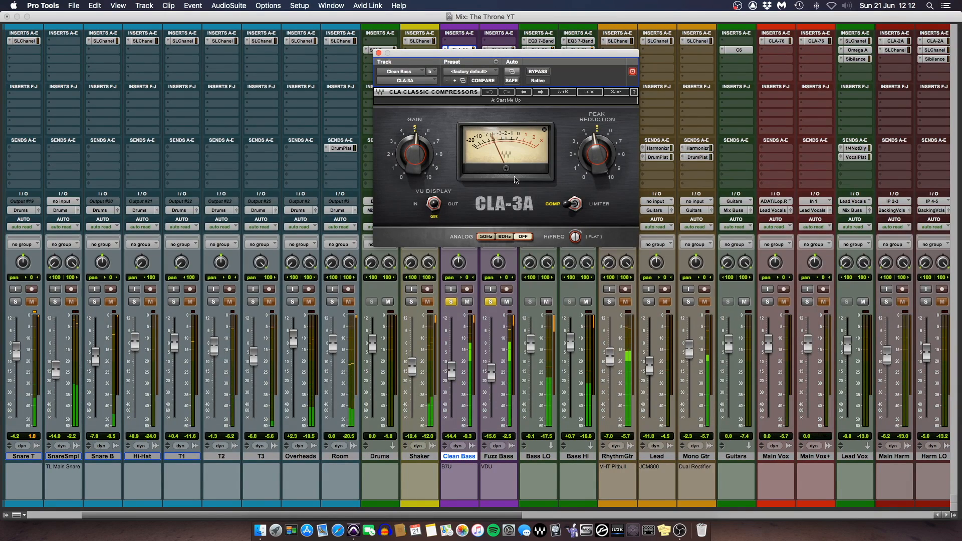
{"action": "left_click", "coordinate": [378, 53]}
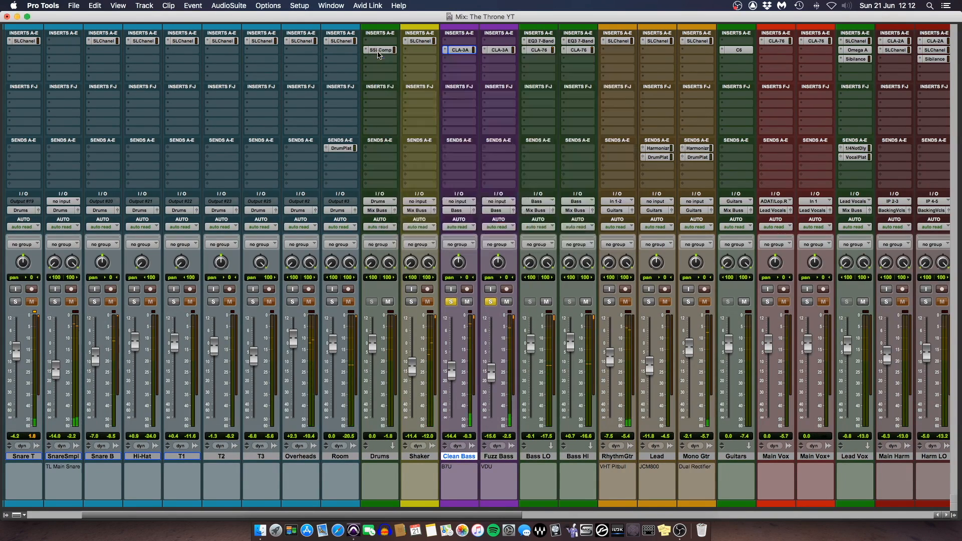
{"action": "left_click", "coordinate": [503, 49]}
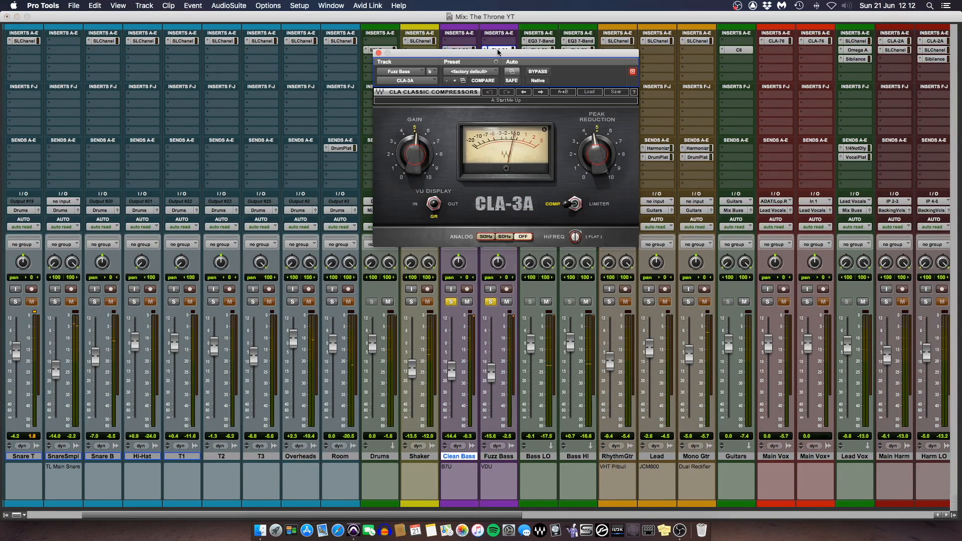
{"action": "left_click", "coordinate": [467, 48]}
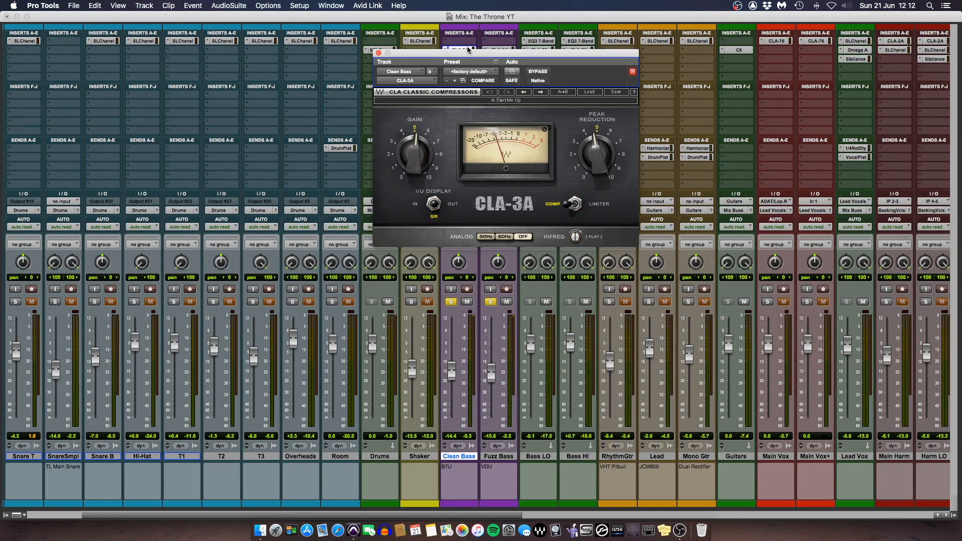
Check the CLA-3A compressor on Fuzz Bass, close it, and select the Bass LO and Bass HI tracks in turn.
{"action": "left_click", "coordinate": [503, 49]}
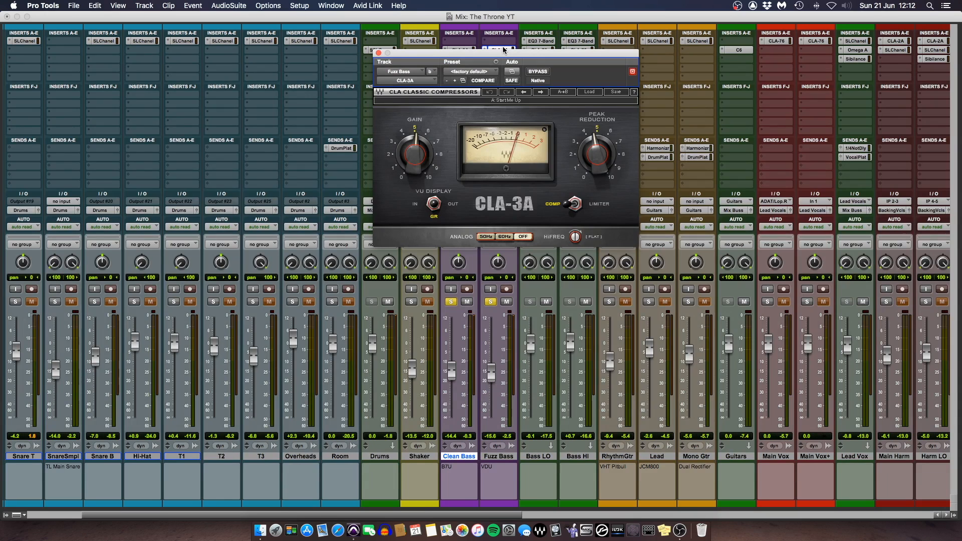
{"action": "left_click", "coordinate": [378, 53]}
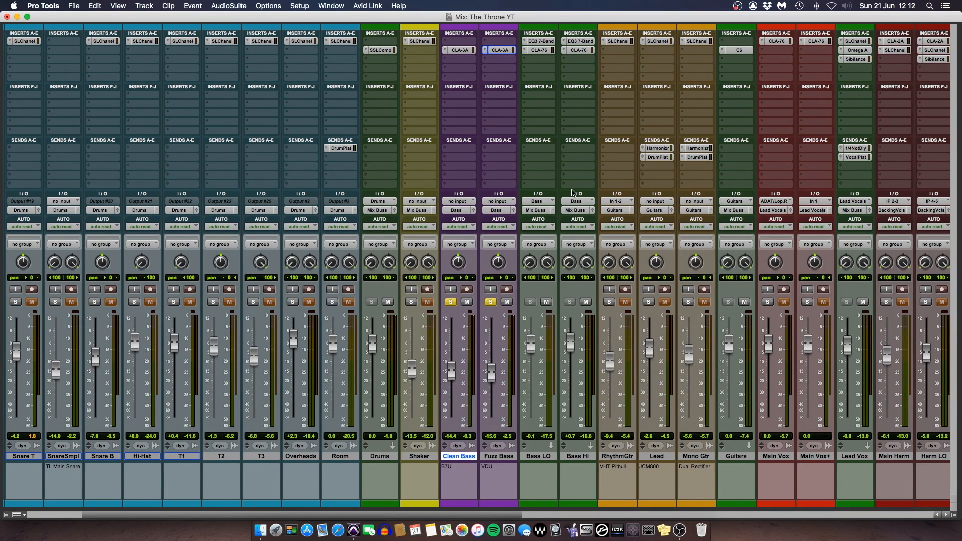
{"action": "left_click", "coordinate": [540, 457]}
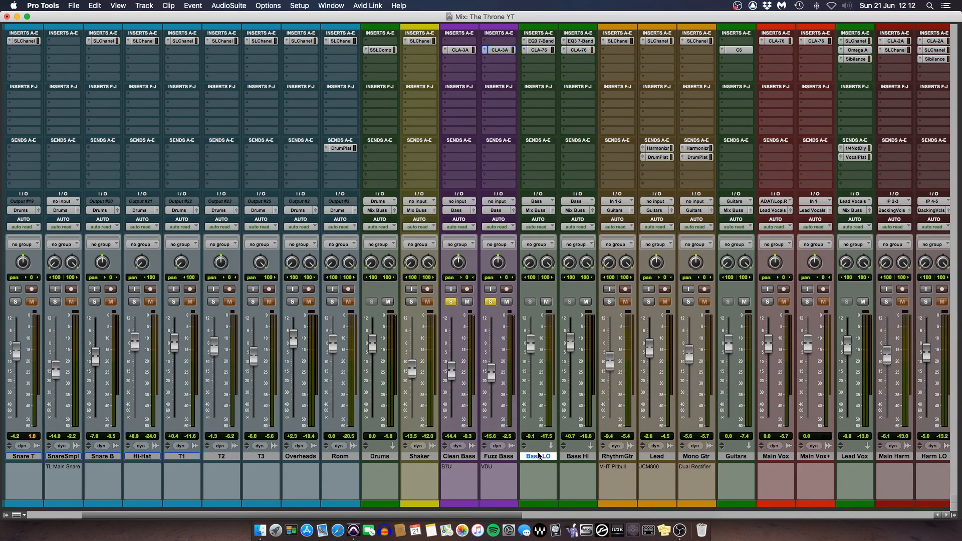
{"action": "left_click", "coordinate": [584, 457]}
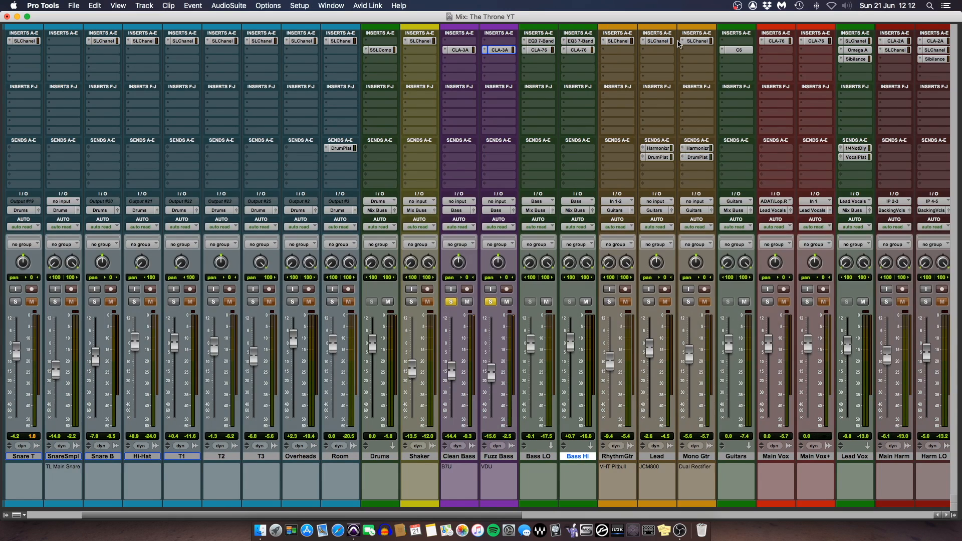
Review the EQ3 7-Band on Bass LO and audition that track with Bass HI muted, raising the Bass LO fader to +8.9 dB.
{"action": "left_click", "coordinate": [540, 41]}
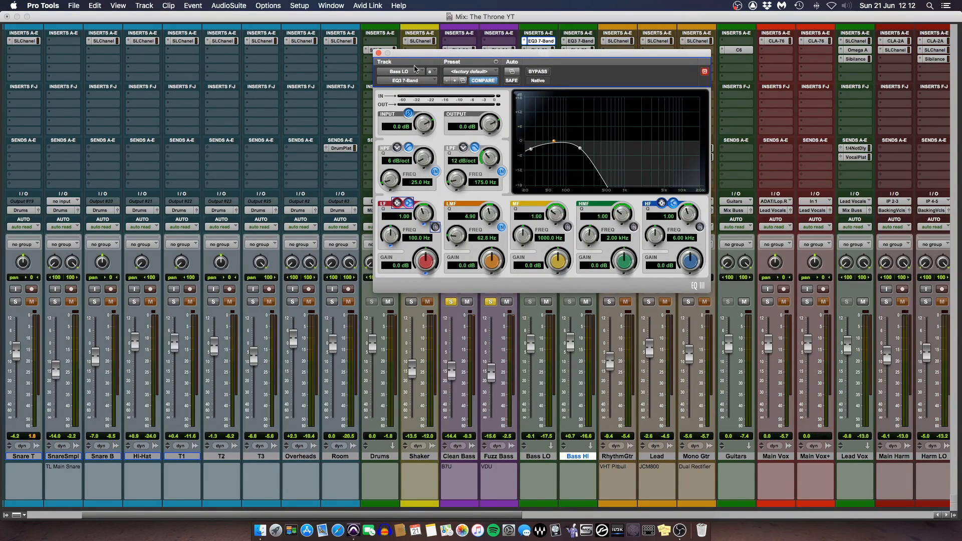
{"action": "left_click", "coordinate": [587, 302]}
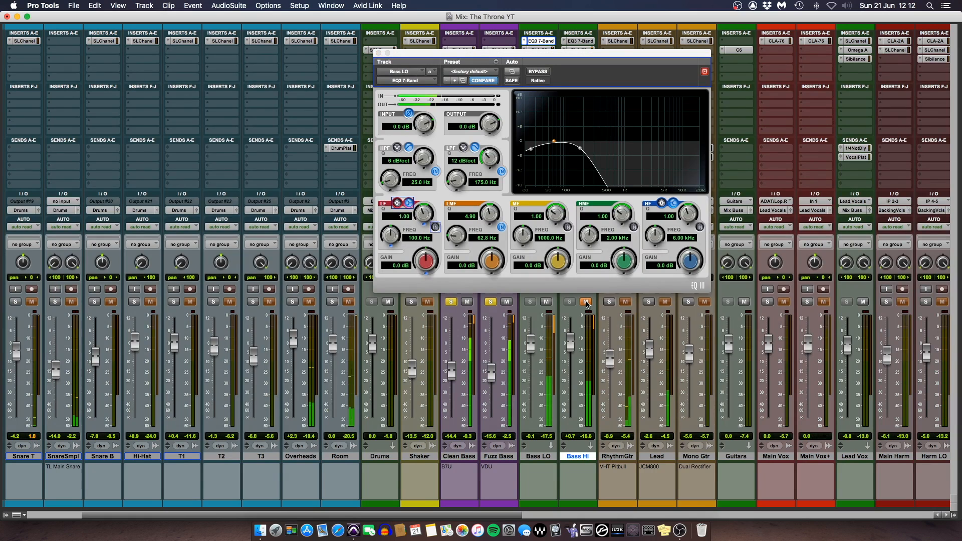
{"action": "left_click_drag", "start_coordinate": [532, 349], "coordinate": [532, 331]}
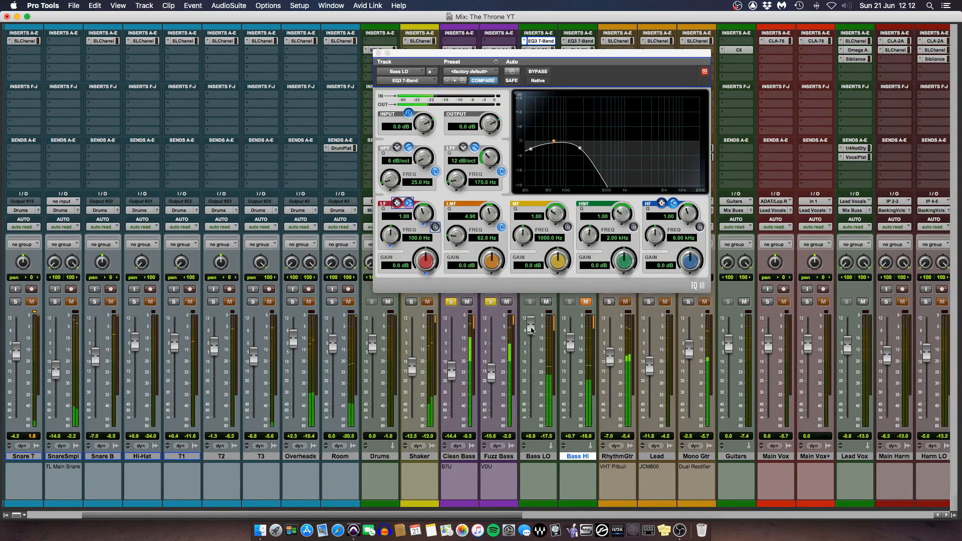
Mute Bass LO, stop playback, unmute Bass HI and bring up the EQ3 7-Band on Bass HI.
{"action": "left_click", "coordinate": [547, 302]}
{"action": "key", "text": "space"}
{"action": "left_click", "coordinate": [586, 302]}
{"action": "left_click", "coordinate": [579, 41]}
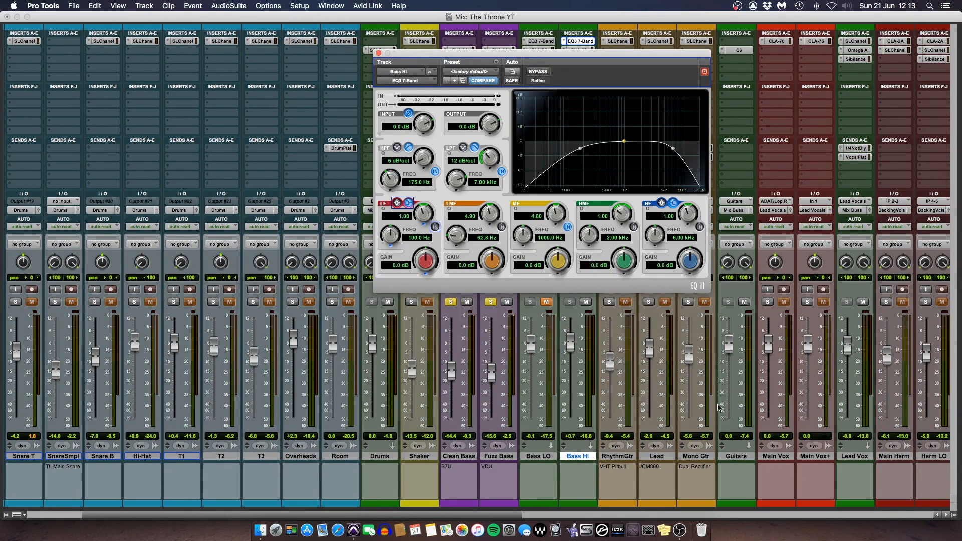
Reset the 1 kHz mid band gain in Bass HI's EQ3 7-Band to 0 dB after a 7.5 dB boost.
{"action": "scroll", "coordinate": [676, 434], "scroll_direction": "right", "scroll_amount": 10}
{"action": "scroll", "coordinate": [540, 265], "scroll_direction": "up", "scroll_amount": 3}
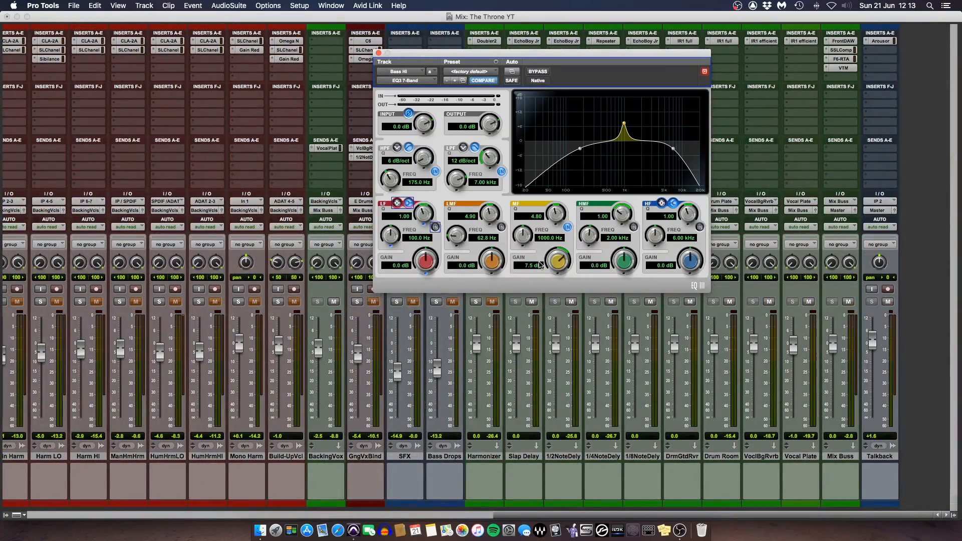
{"action": "left_click", "coordinate": [558, 262], "text": "alt"}
{"action": "scroll", "coordinate": [491, 293], "scroll_direction": "left", "scroll_amount": 15}
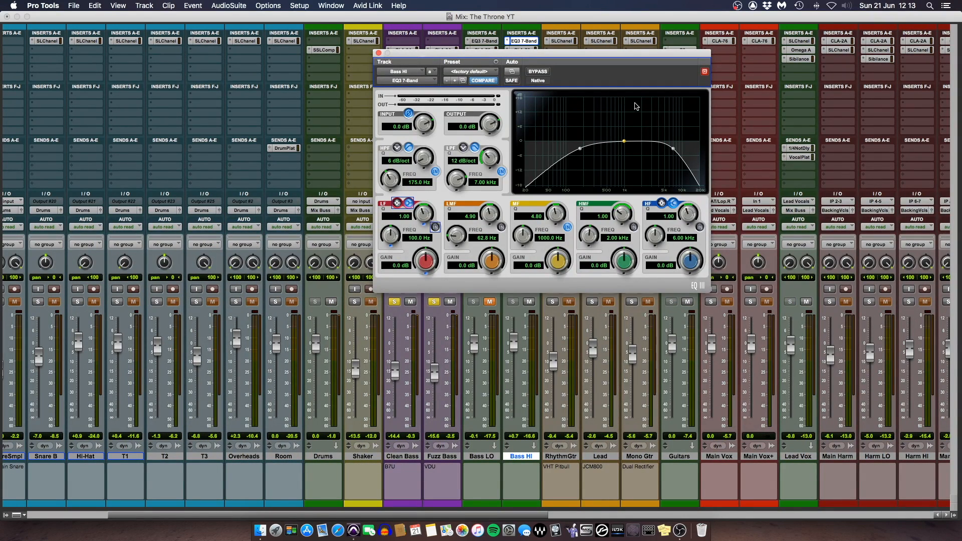
Close the Bass HI EQ, play the bass with Bass LO muted, and unmute Bass LO.
{"action": "left_click", "coordinate": [378, 53]}
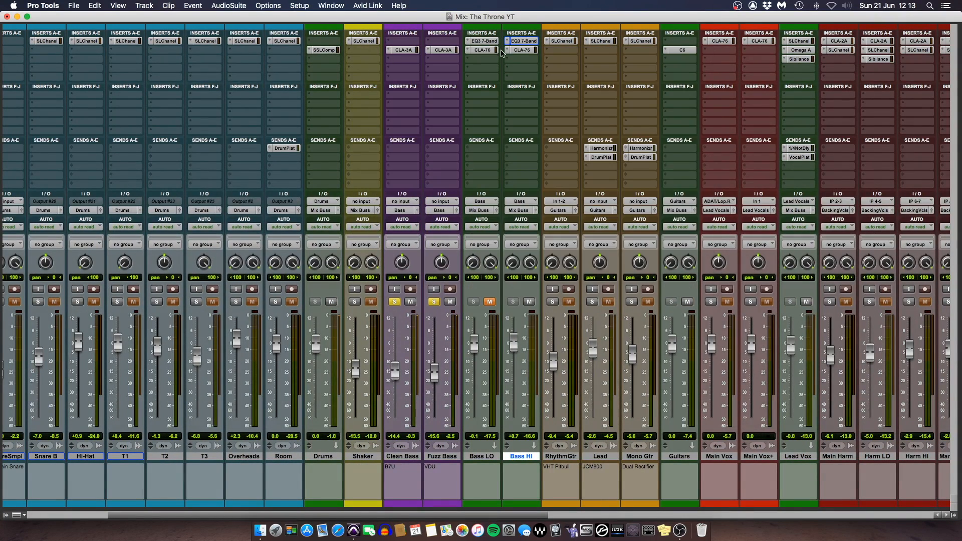
{"action": "key", "text": "space"}
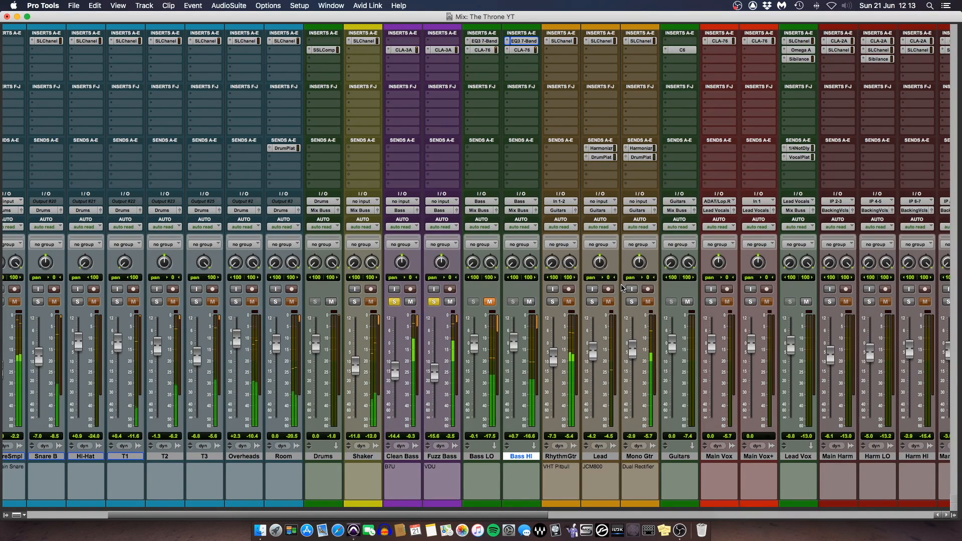
{"action": "left_click", "coordinate": [491, 301]}
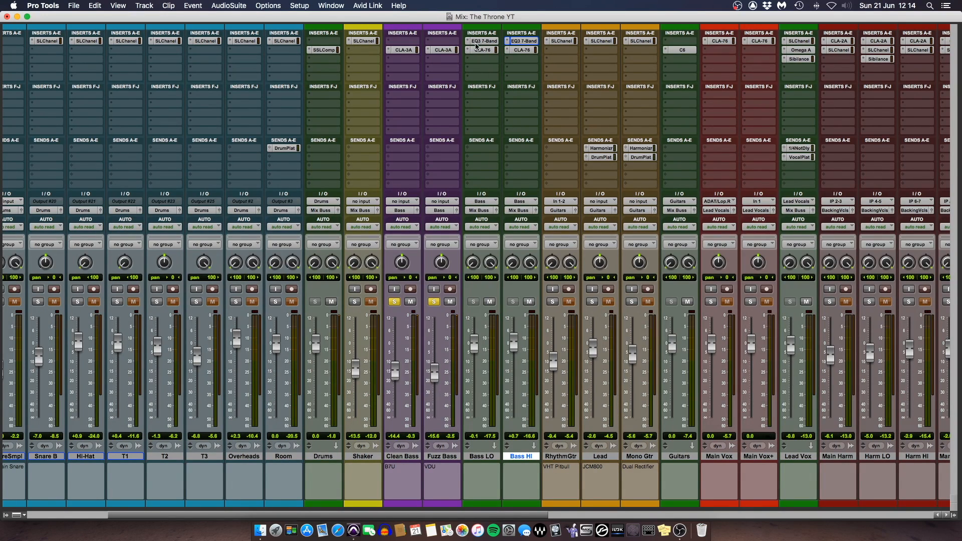
Compare the CLA-76 compressors on Bass LO and Bass HI during playback with one window below the other, and close both.
{"action": "left_click", "coordinate": [482, 51]}
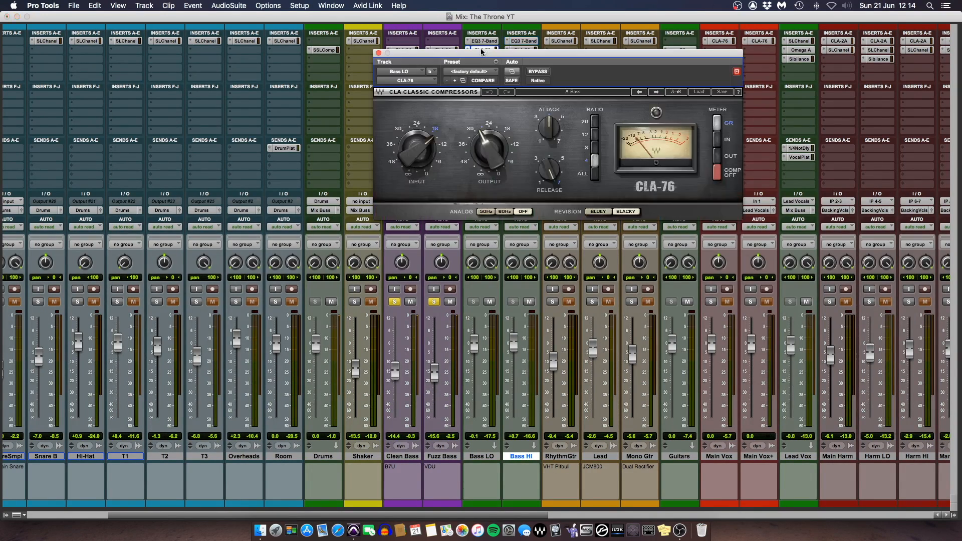
{"action": "left_click", "coordinate": [524, 49]}
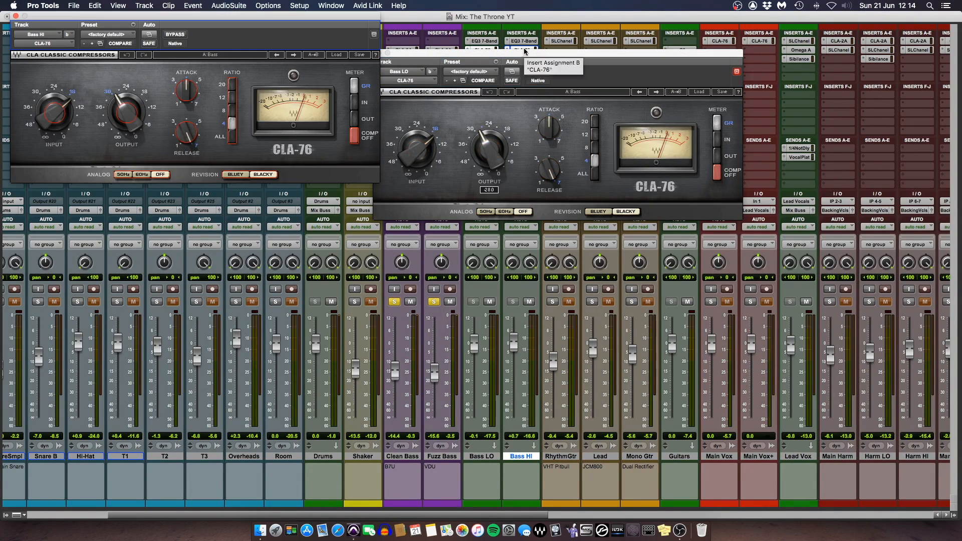
{"action": "left_click_drag", "start_coordinate": [285, 17], "coordinate": [699, 228]}
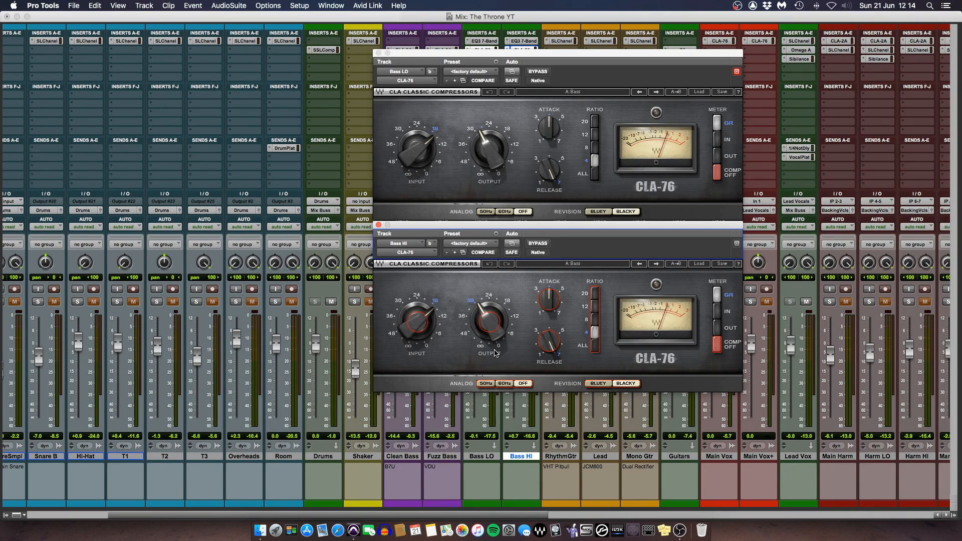
{"action": "key", "text": "space"}
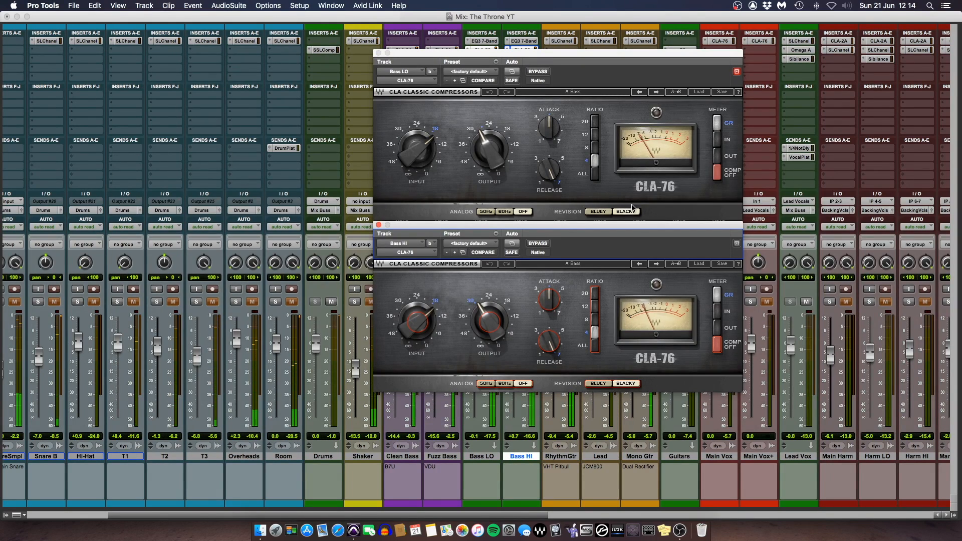
{"action": "left_click", "coordinate": [379, 53]}
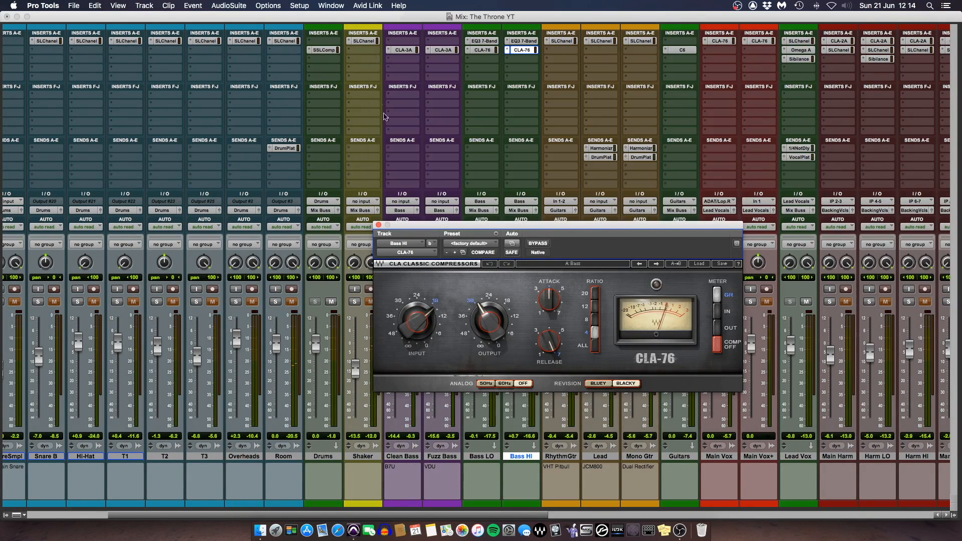
{"action": "left_click", "coordinate": [378, 226]}
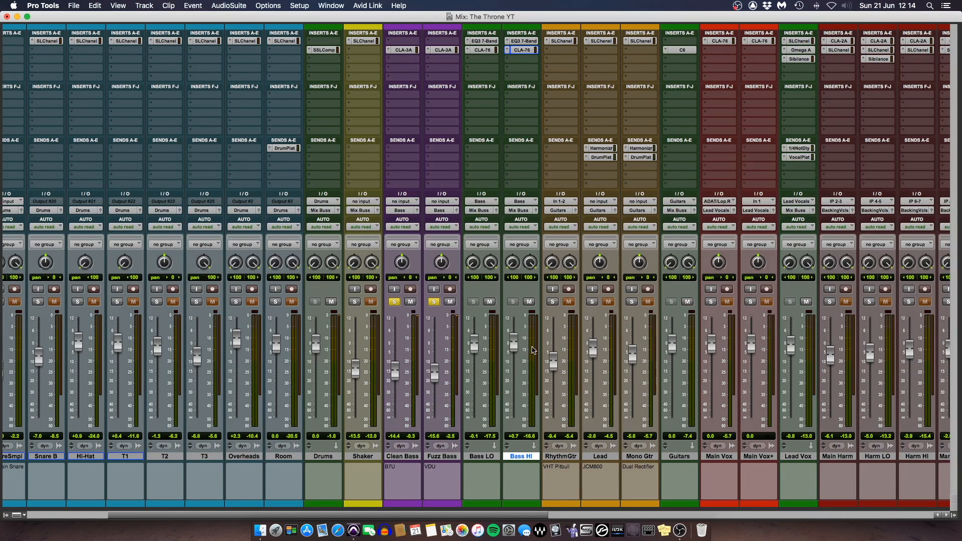
Mute Bass LO while checking the CLA-76 on Bass HI, close the compressor and unmute Bass LO.
{"action": "left_click", "coordinate": [490, 457]}
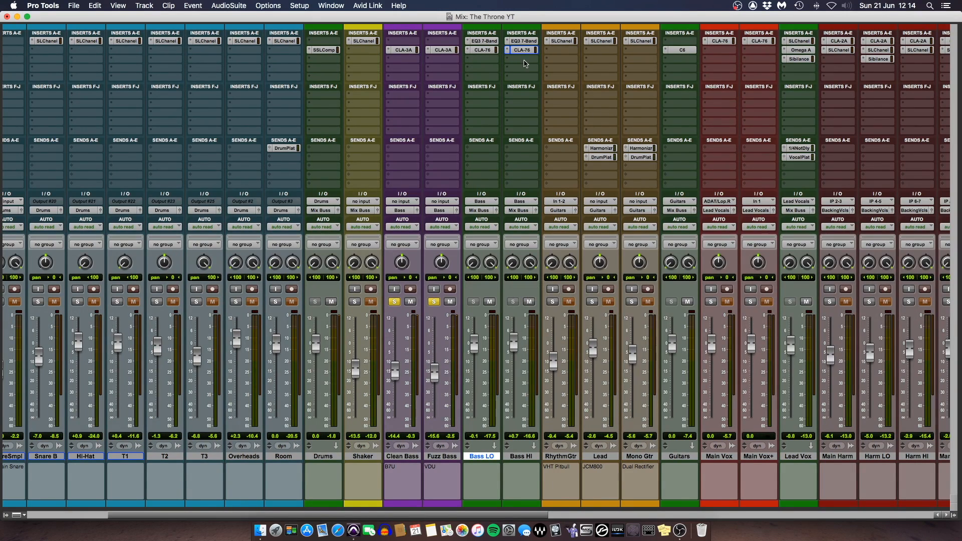
{"action": "left_click", "coordinate": [490, 302]}
{"action": "left_click", "coordinate": [527, 52]}
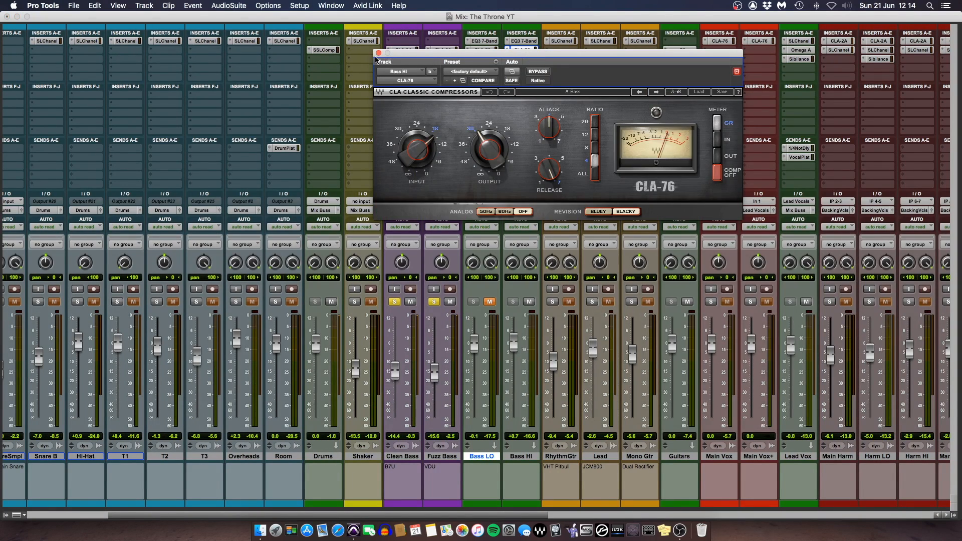
{"action": "left_click", "coordinate": [379, 53]}
{"action": "left_click", "coordinate": [490, 302]}
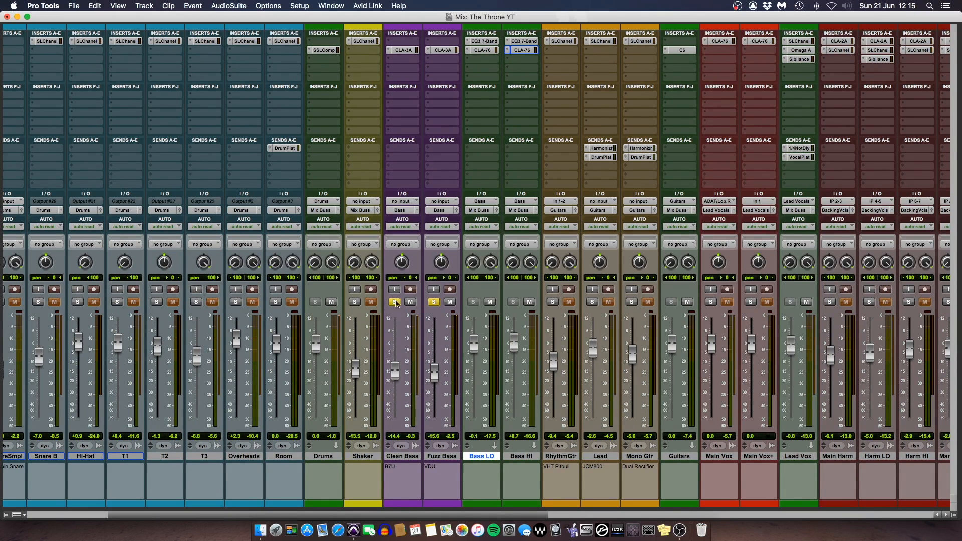
Add the Shaker and all drum tracks from Kick IN to Room to the soloed bass tracks.
{"action": "left_click", "coordinate": [355, 302]}
{"action": "scroll", "coordinate": [22, 456], "scroll_direction": "left", "scroll_amount": 5}
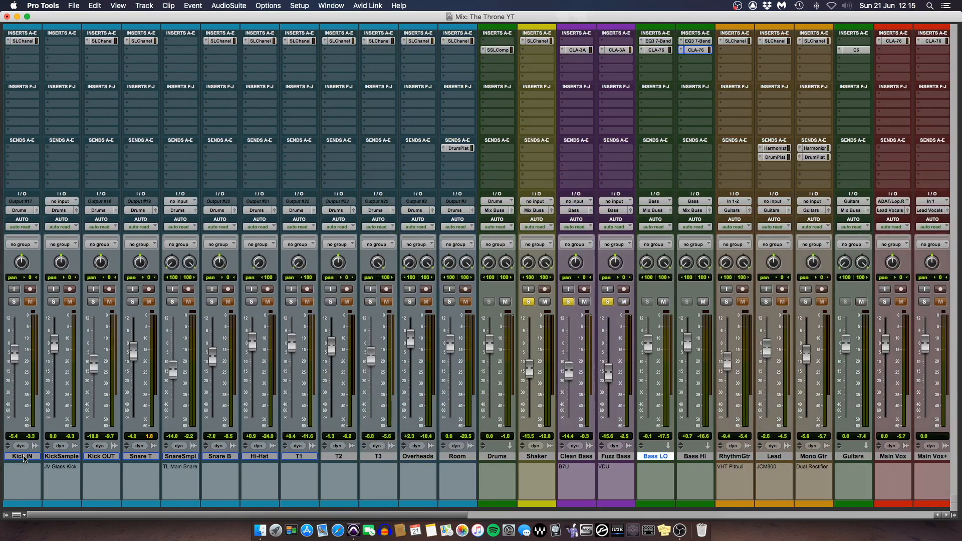
{"action": "left_click", "coordinate": [22, 457]}
{"action": "left_click", "coordinate": [457, 457], "text": "shift"}
{"action": "left_click", "coordinate": [449, 301]}
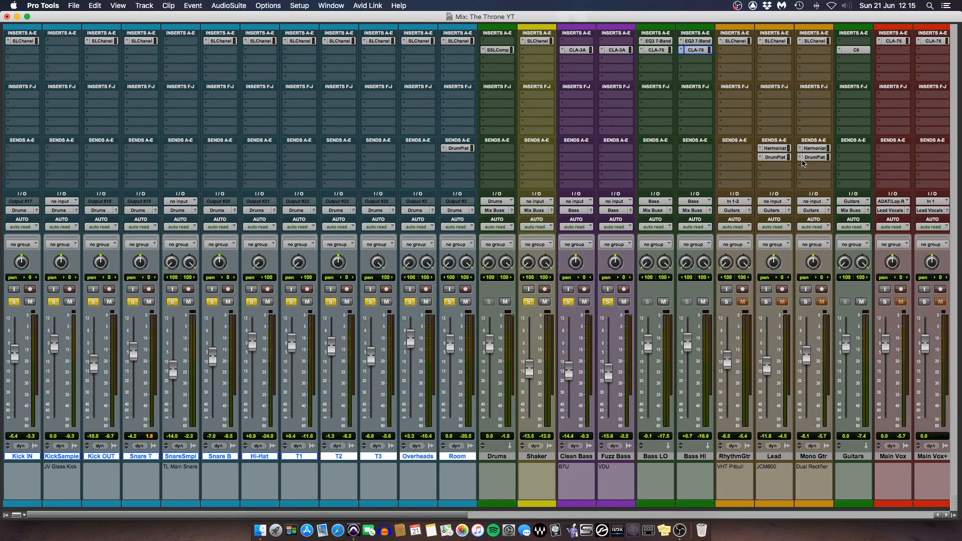
Look through the remaining mixer channels and play the soloed drums, shaker and both bass tracks together.
{"action": "scroll", "coordinate": [803, 163], "scroll_direction": "right", "scroll_amount": 10}
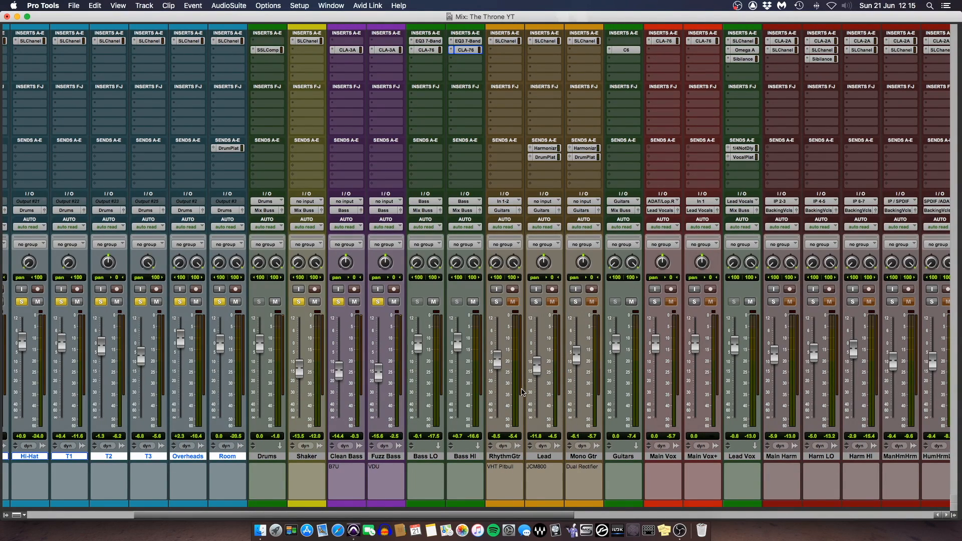
{"action": "scroll", "coordinate": [898, 361], "scroll_direction": "right", "scroll_amount": 20}
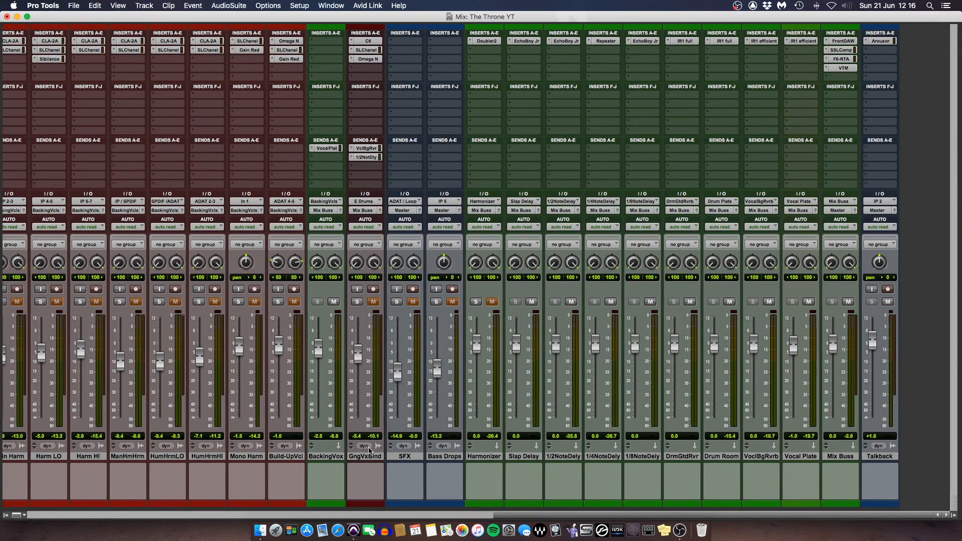
{"action": "scroll", "coordinate": [411, 449], "scroll_direction": "left", "scroll_amount": 10}
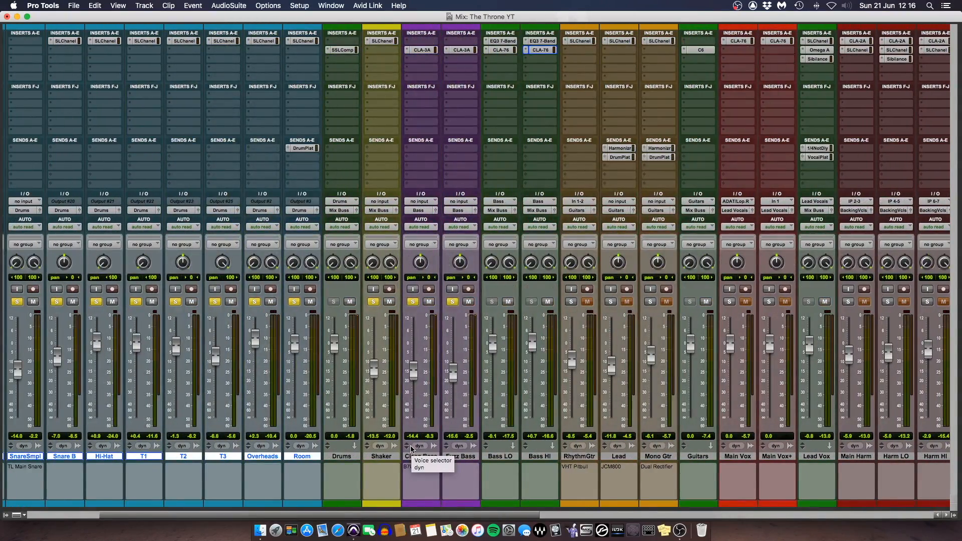
{"action": "scroll", "coordinate": [411, 449], "scroll_direction": "left", "scroll_amount": 2}
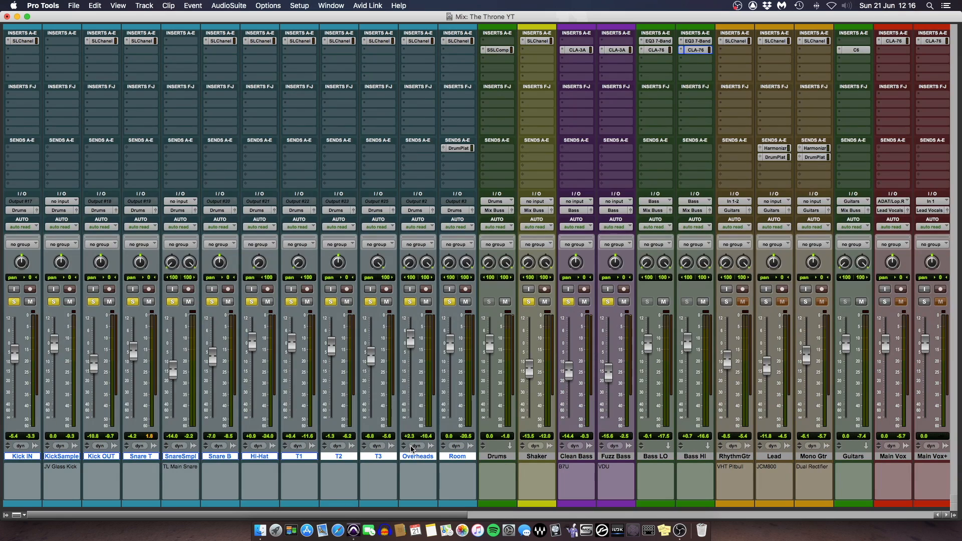
{"action": "key", "text": "space"}
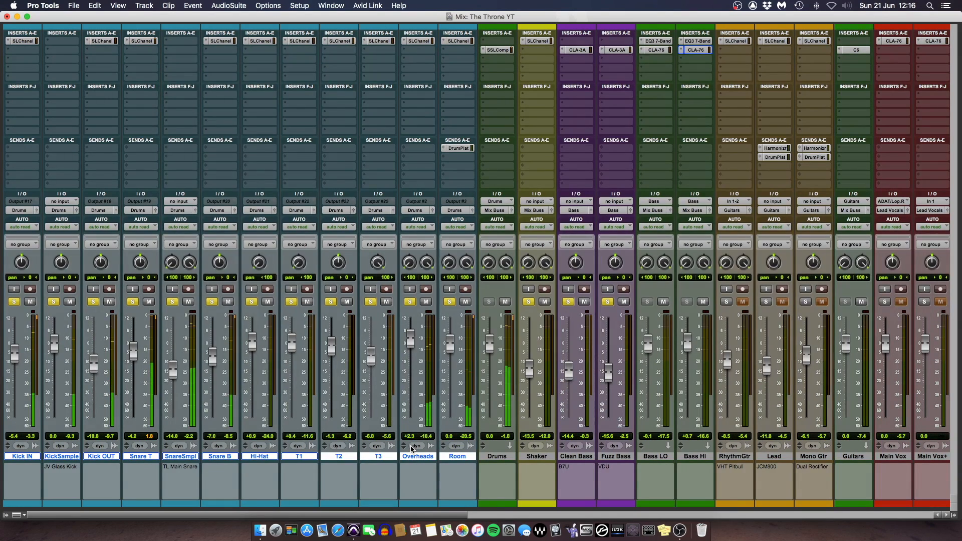